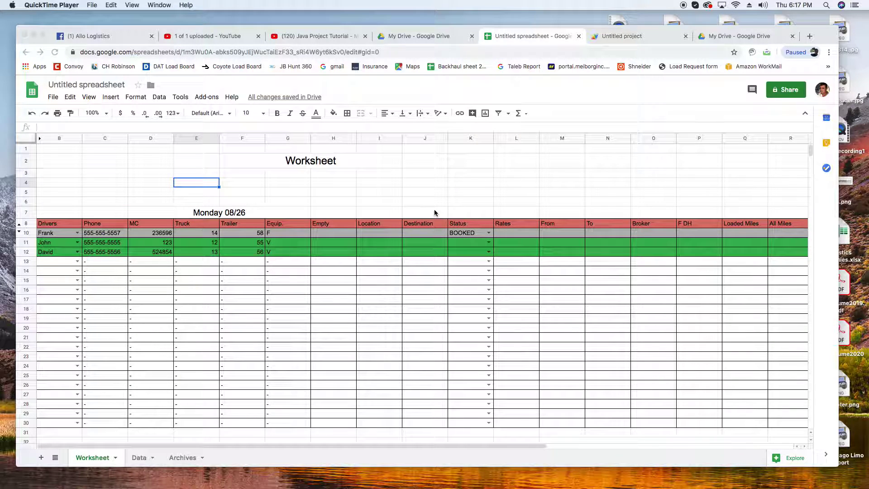
Review the Worksheet's Monday 08/26 dispatch table, selecting cells J3 and F3
scroll(435, 212, down, 2)
scroll(435, 214, up, 2)
click(475, 447)
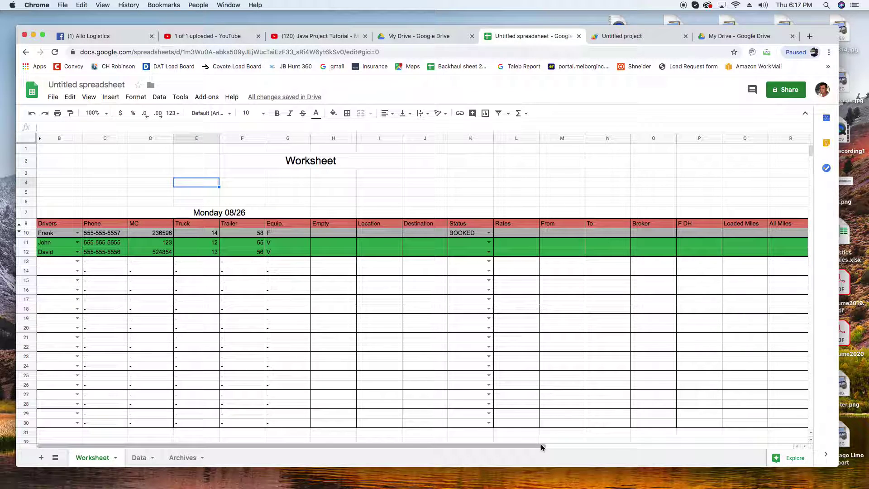
drag(541, 447, 453, 458)
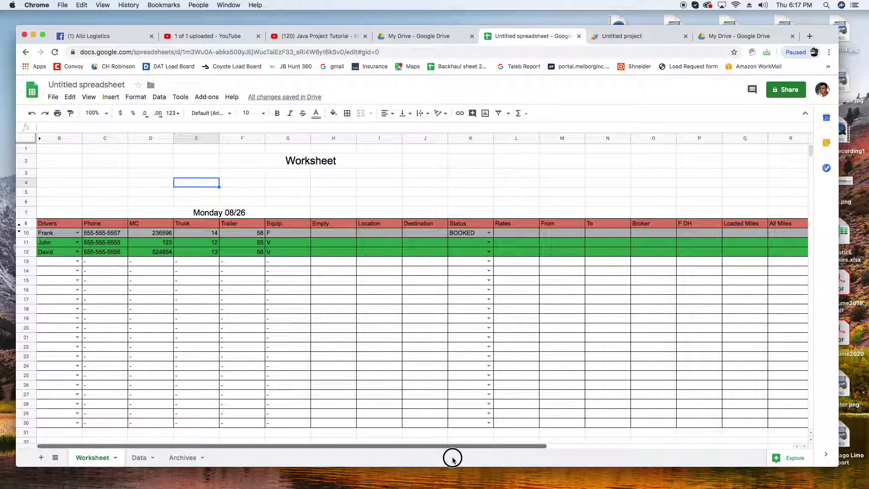
click(419, 175)
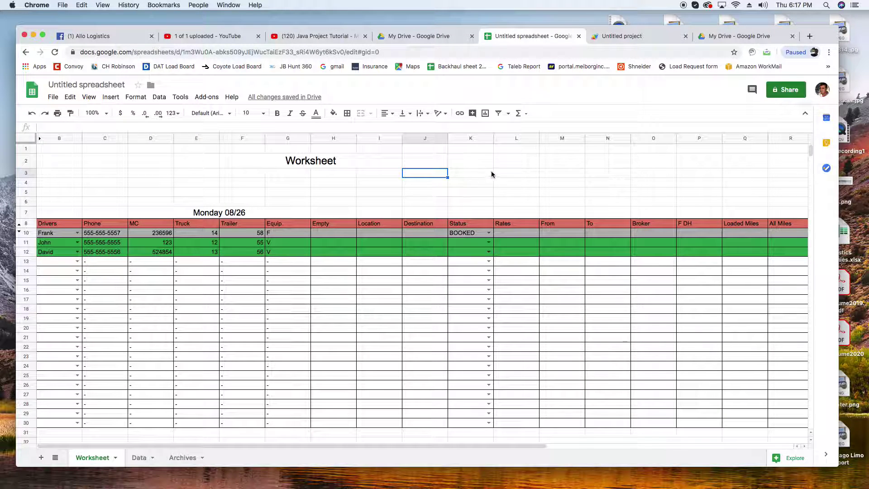
click(234, 172)
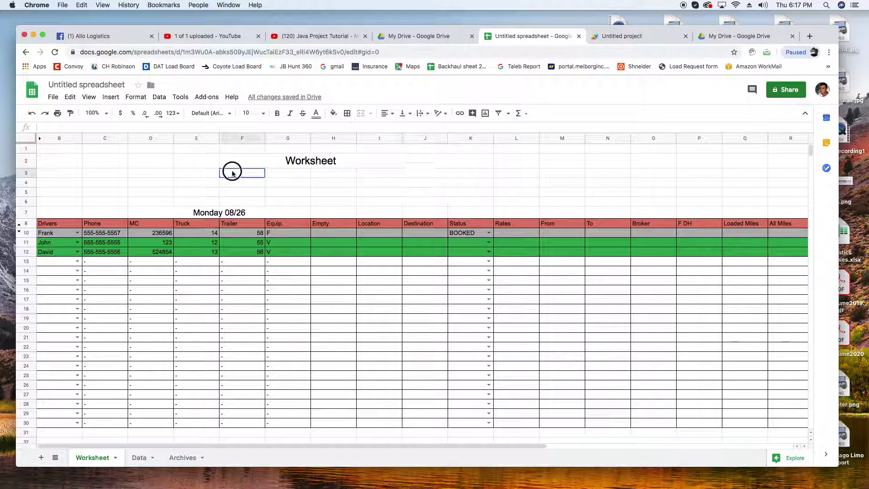
Create a new Apps Script project for this spreadsheet from Tools > Script editor
click(181, 98)
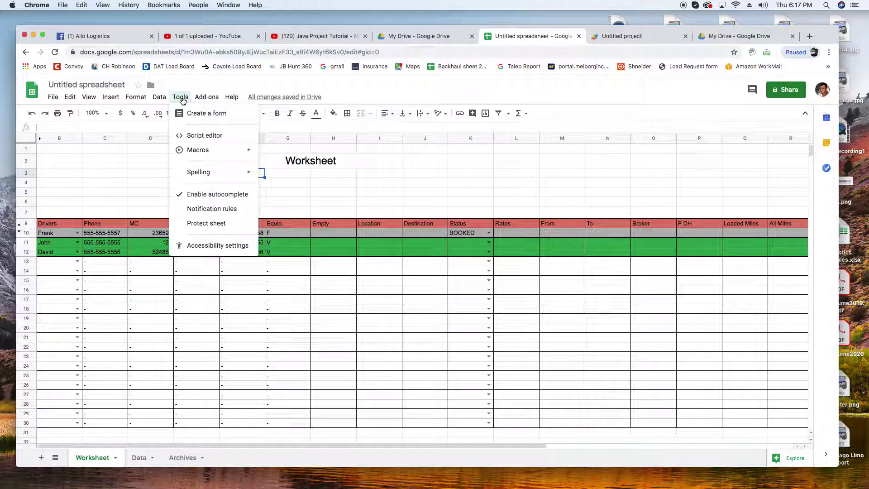
click(204, 136)
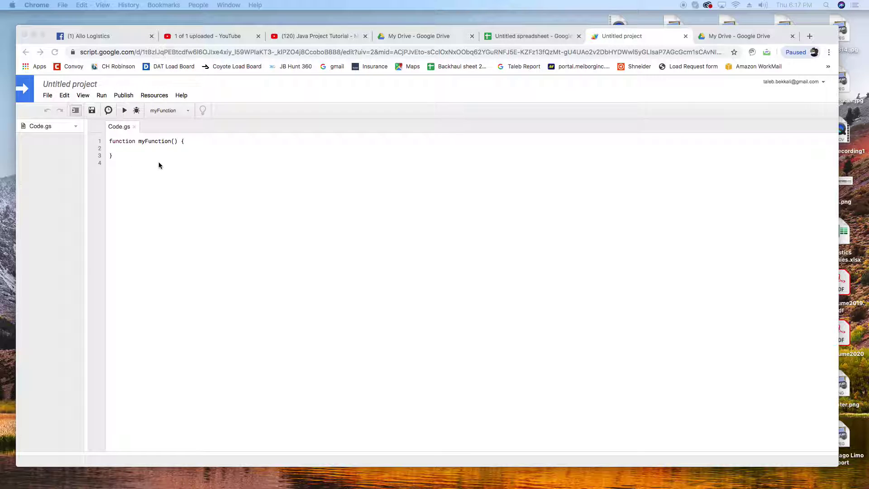
Paste the DrivingMiles, FlyingMiles and haversine distance script over myFunction in Code.gs, then scroll through it
click(136, 158)
drag(108, 150, 197, 232)
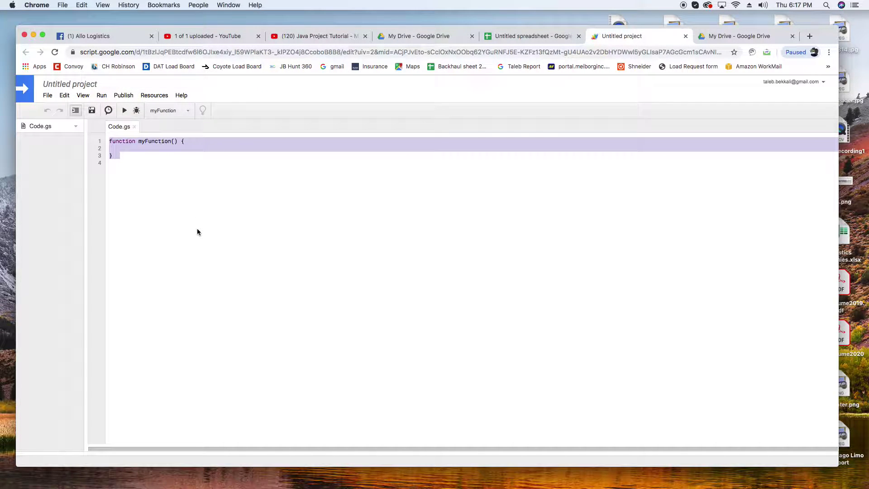
key(super+v)
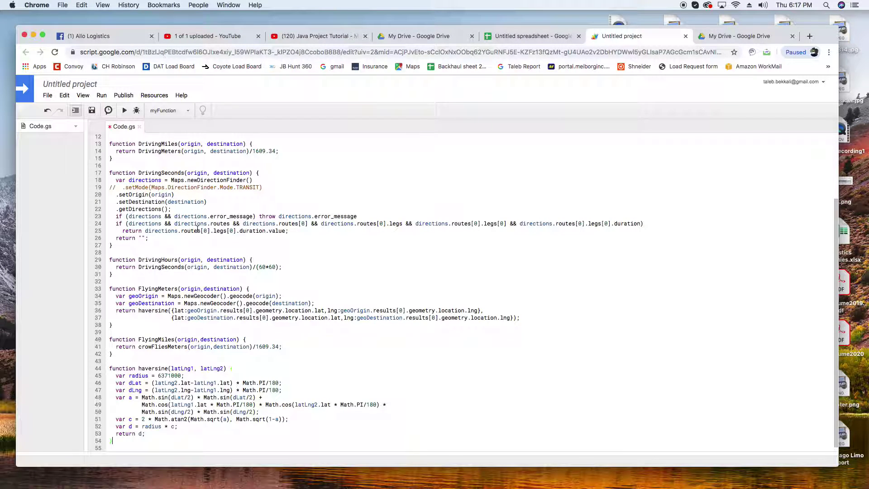
scroll(352, 235, up, 4)
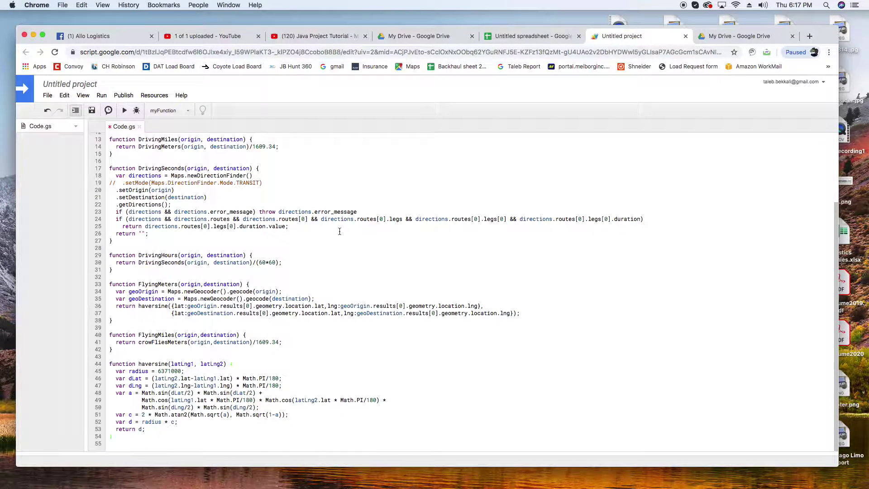
scroll(327, 237, down, 2)
scroll(328, 239, up, 1)
scroll(327, 238, down, 1)
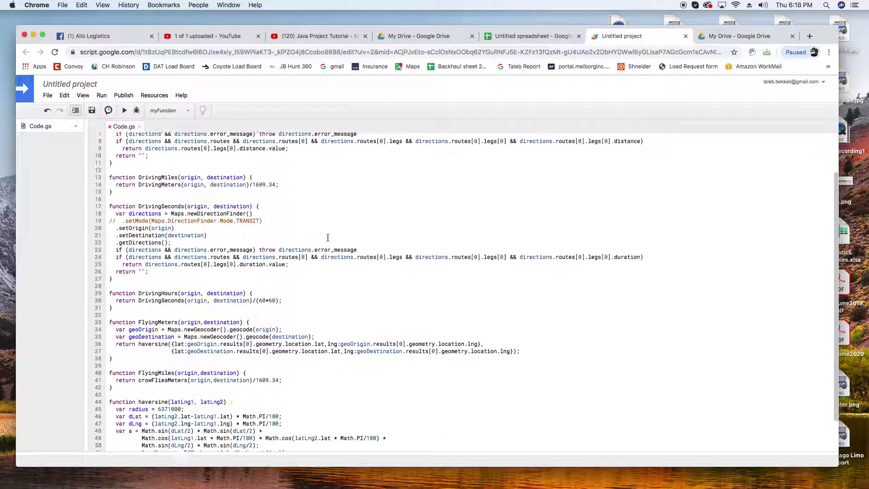
scroll(328, 240, up, 2)
scroll(353, 227, down, 3)
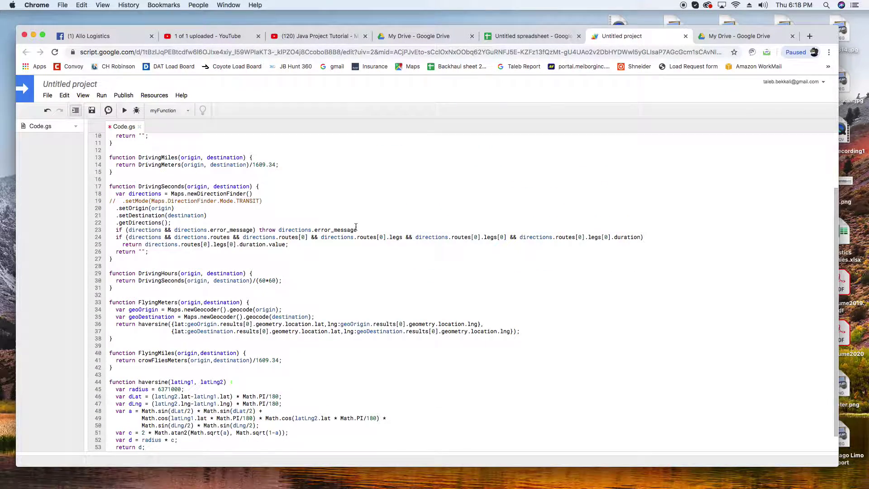
scroll(352, 226, up, 3)
scroll(351, 227, down, 2)
scroll(345, 229, up, 2)
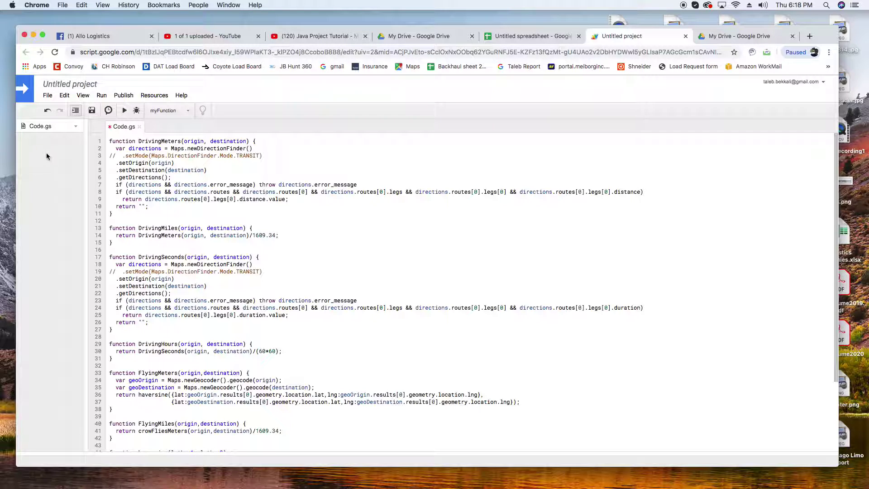
Rename the Apps Script project to Maps
right_click(44, 128)
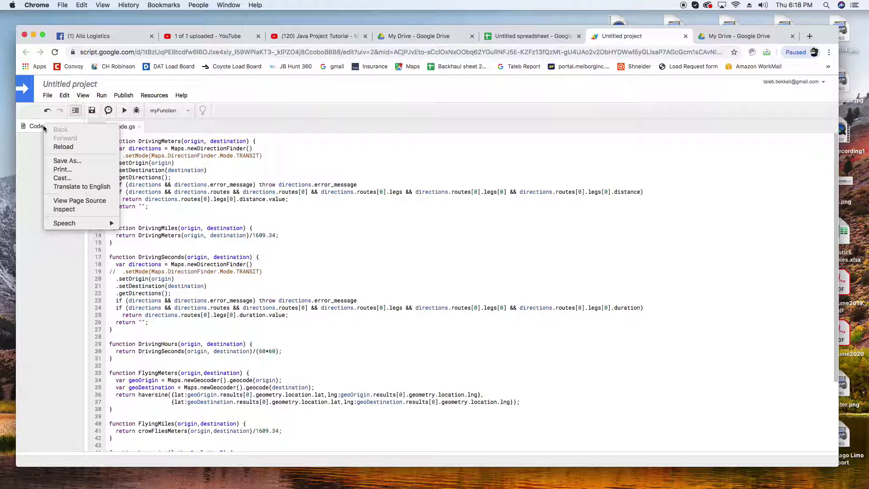
click(40, 145)
click(76, 127)
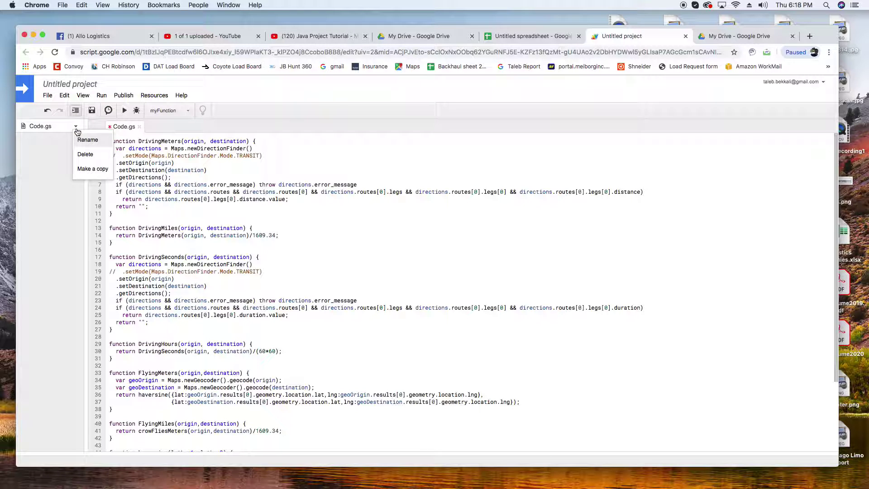
click(87, 140)
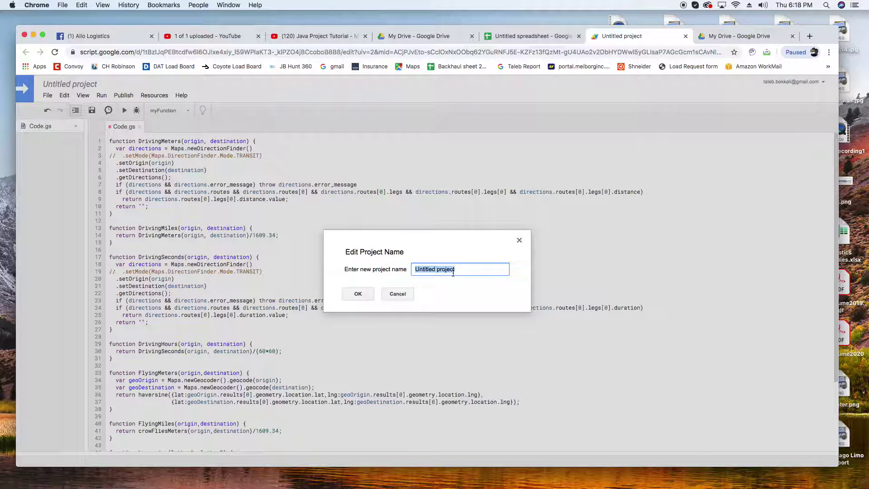
text(Maps)
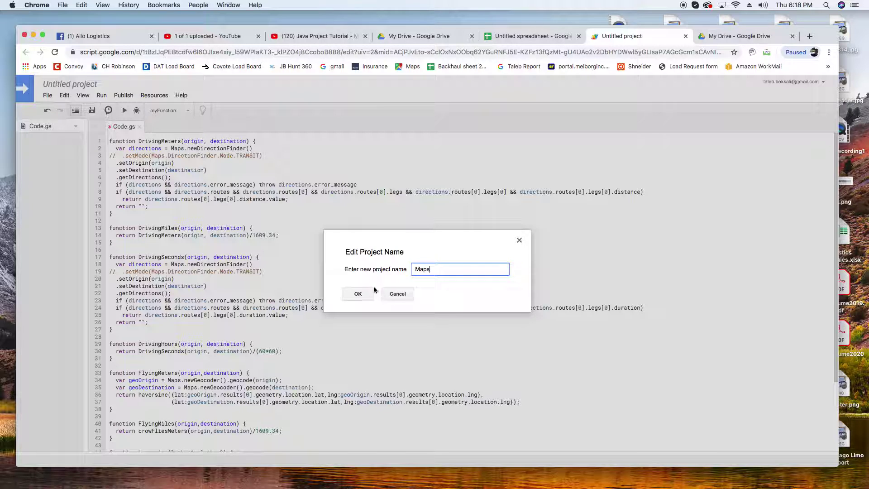
click(358, 294)
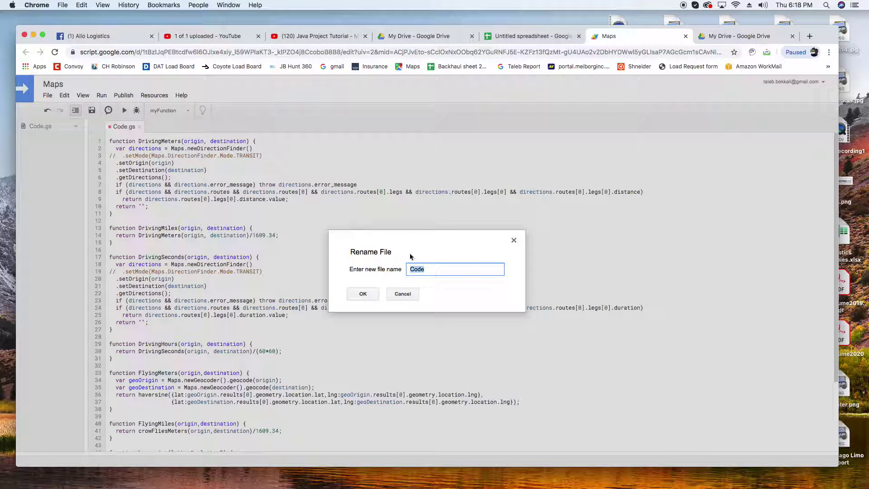
Rename the script file to Maps.gs and return to the trucking spreadsheet
double_click(413, 269)
text(Maps)
click(363, 294)
click(370, 170)
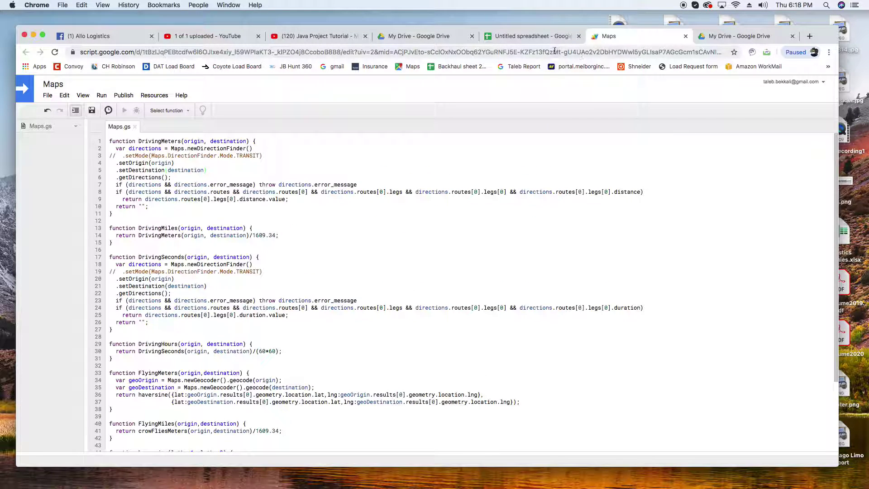
click(540, 36)
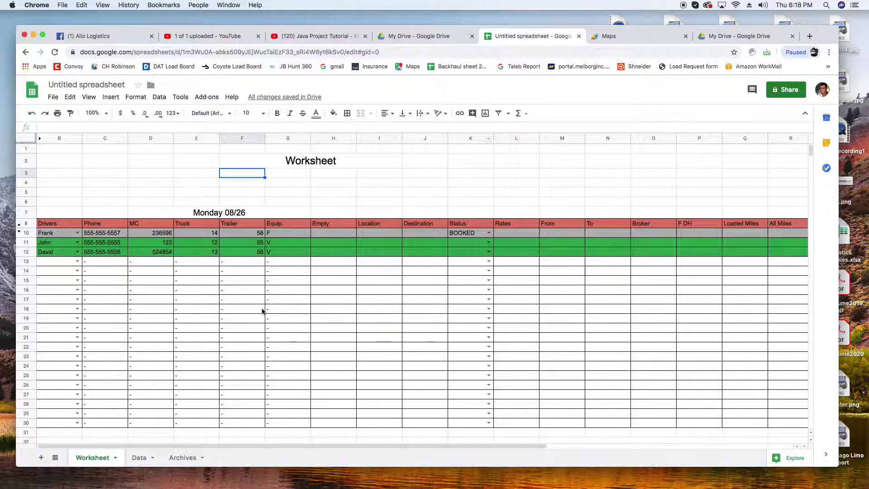
Show the Worksheet full screen and review the empty F DH, Loaded Miles, All Miles and B DH cells P10–S10
scroll(317, 272, down, 2)
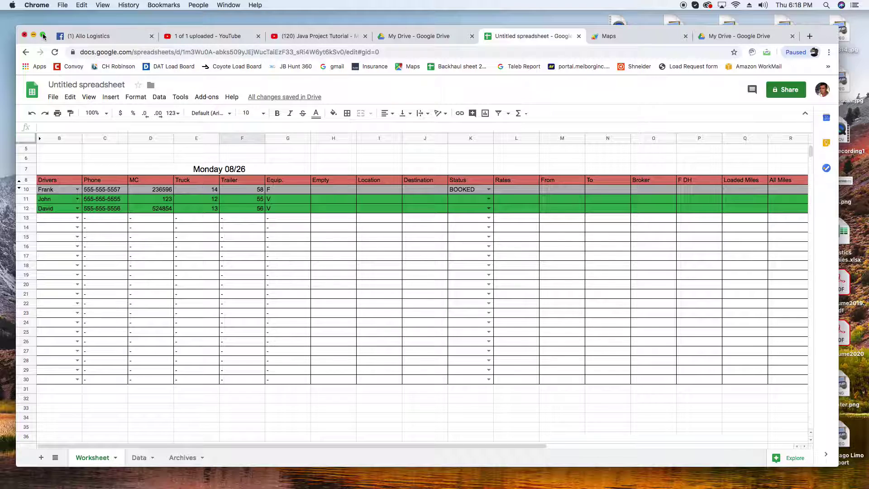
click(43, 35)
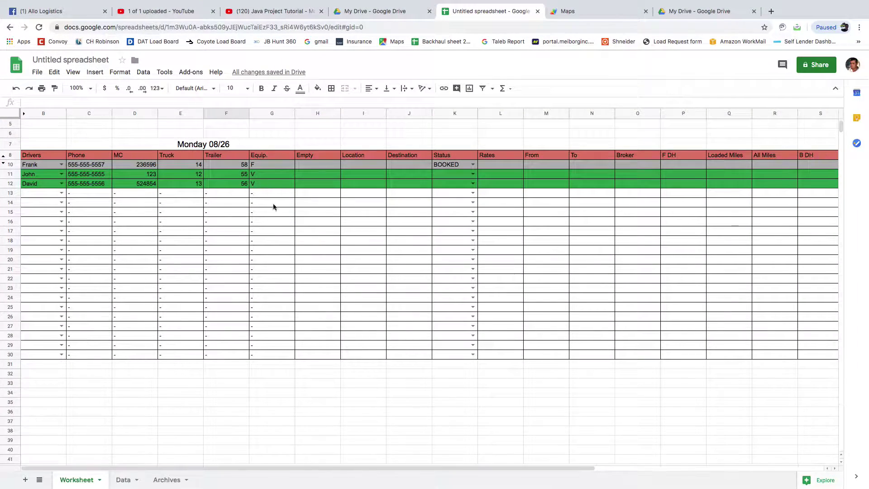
scroll(245, 263, up, 3)
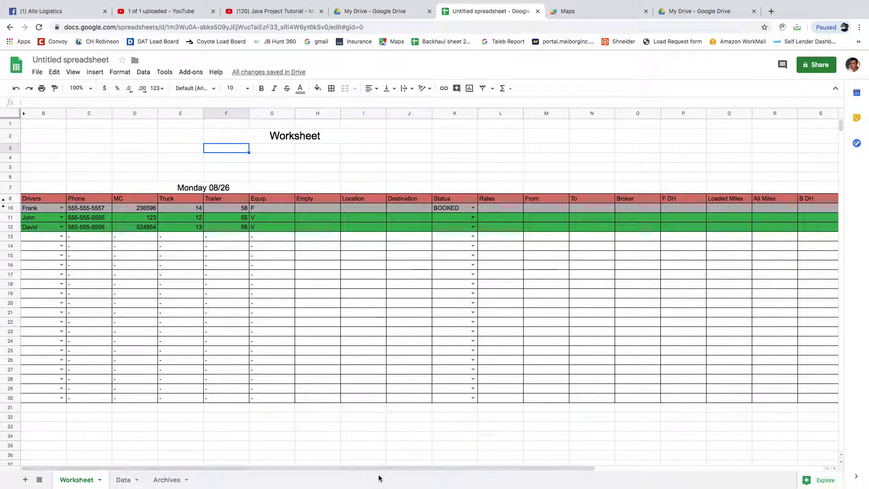
drag(376, 468, 523, 475)
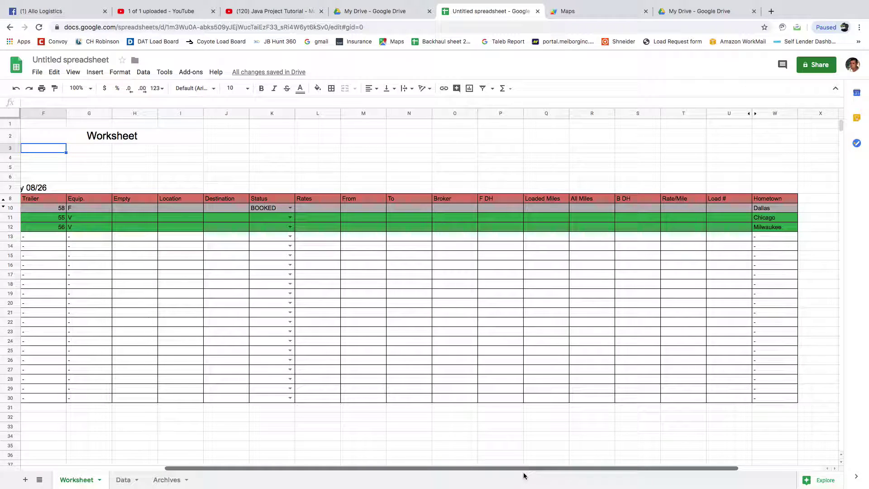
click(502, 209)
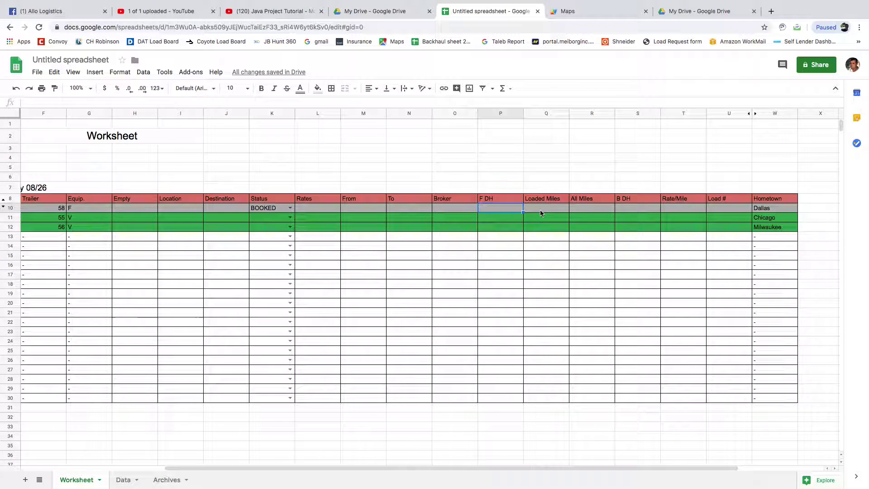
click(544, 211)
click(611, 210)
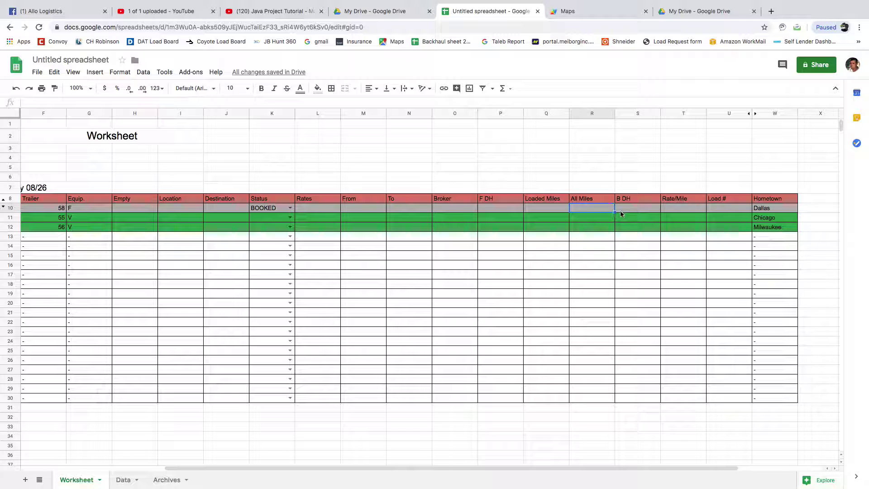
click(629, 211)
drag(520, 469, 214, 464)
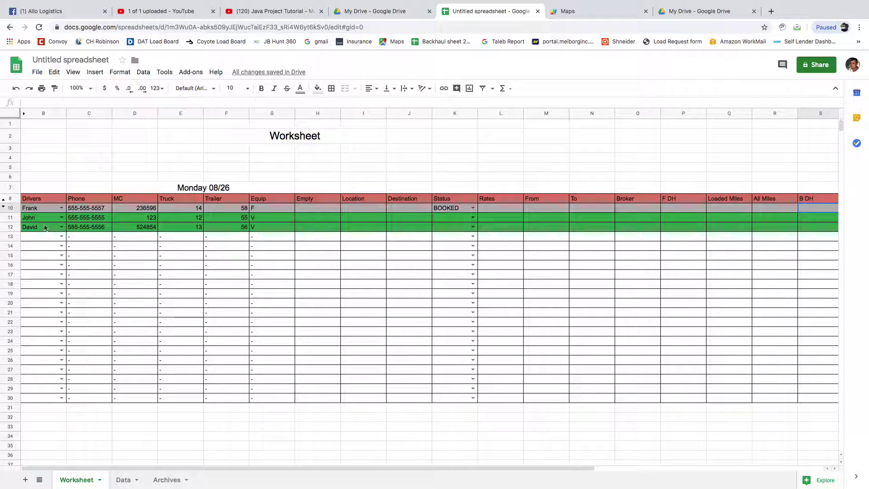
click(36, 208)
key(Delete)
click(39, 219)
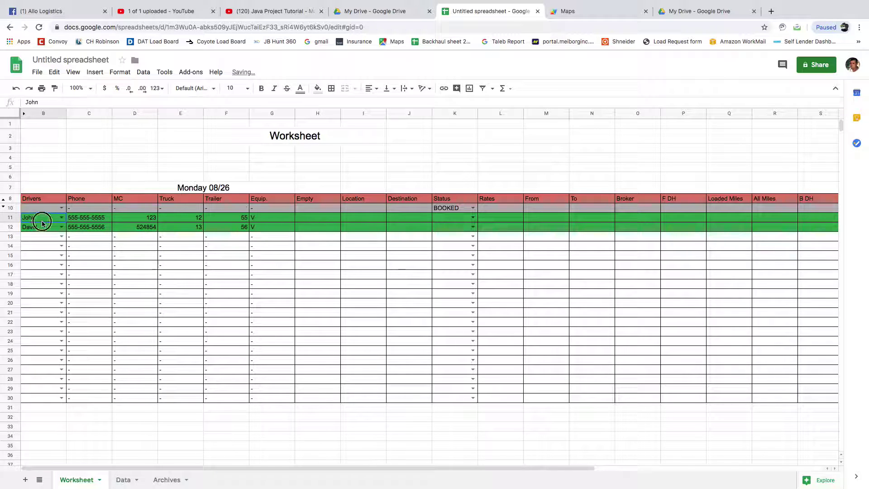
key(Delete)
click(40, 226)
key(Delete)
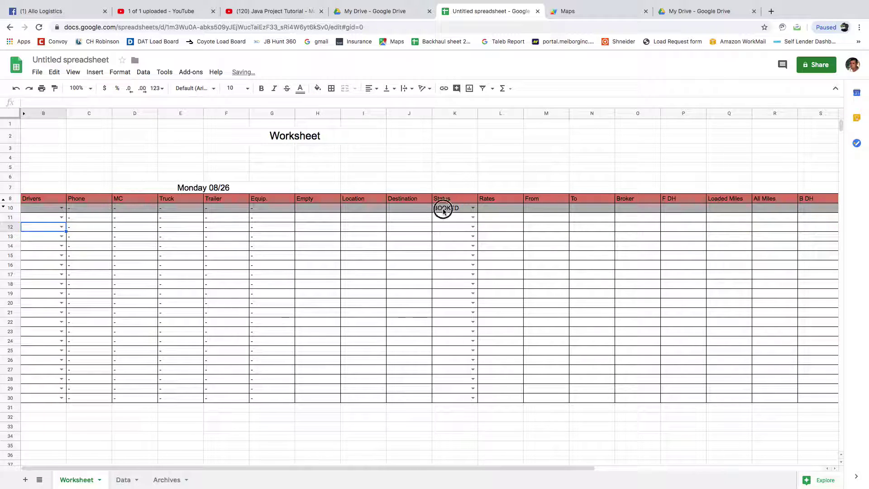
click(442, 208)
key(Delete)
click(407, 303)
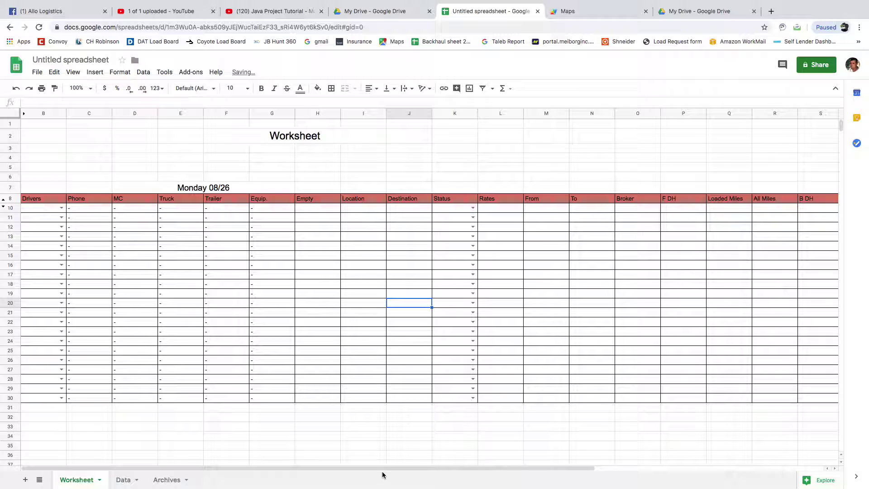
drag(384, 471, 466, 471)
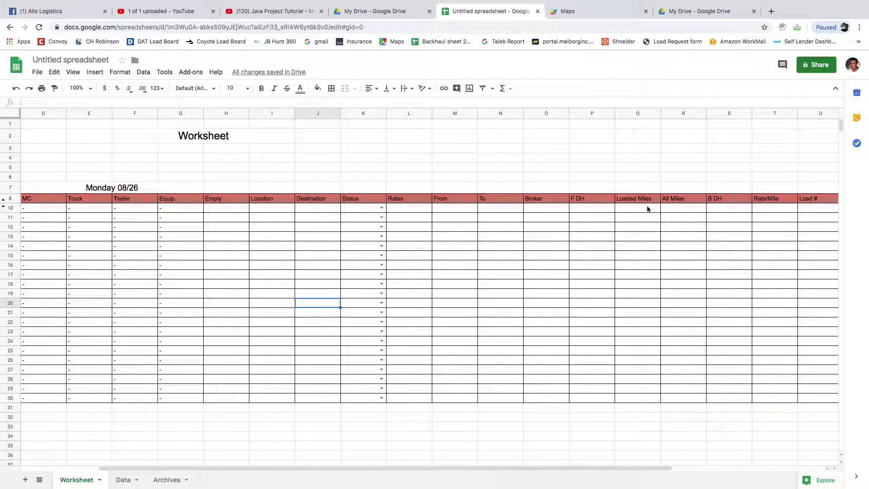
click(590, 208)
click(643, 209)
click(694, 209)
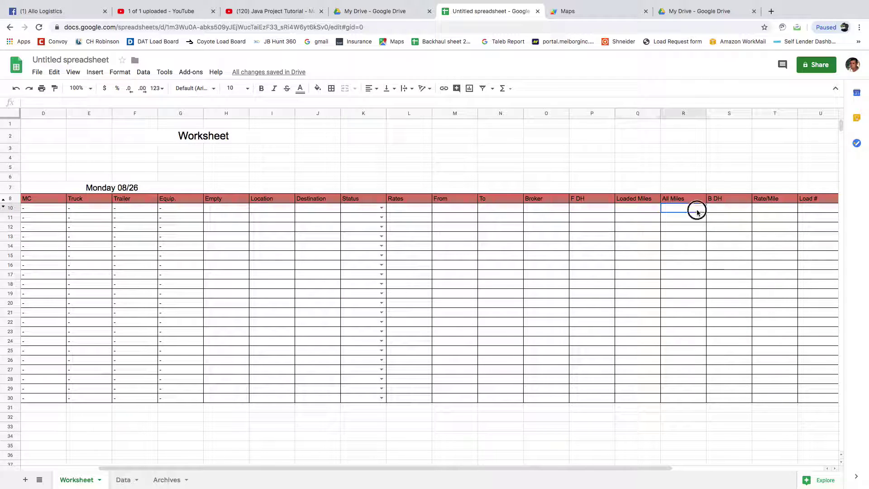
click(722, 209)
click(583, 210)
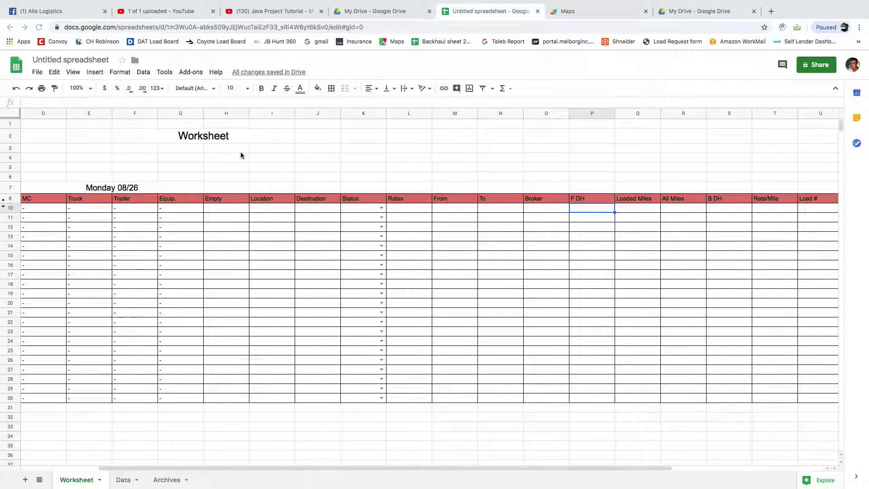
Paste =IFERROR(DrivingMiles(I10,M10),"") into F DH cell P10 and review the formula
right_click(42, 102)
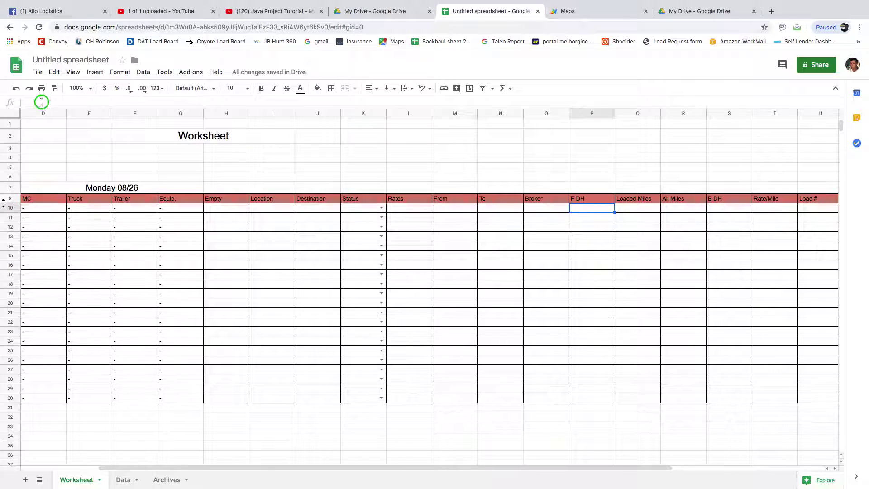
click(71, 160)
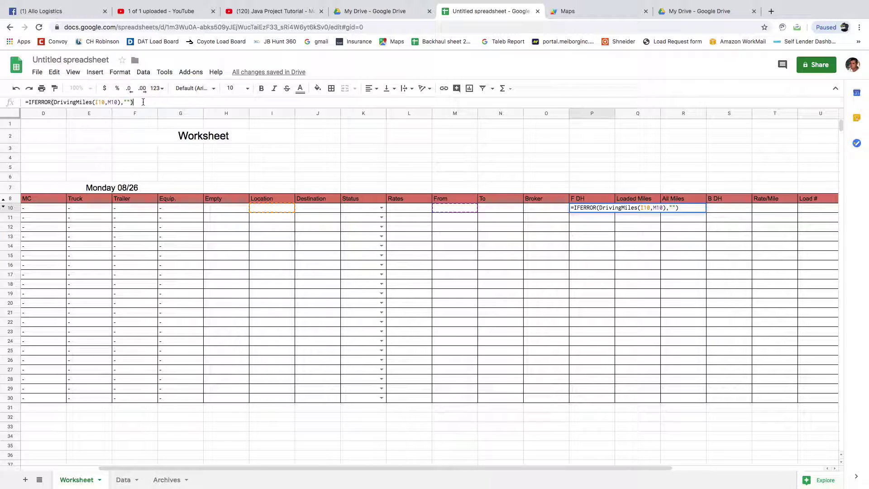
double_click(129, 102)
click(139, 101)
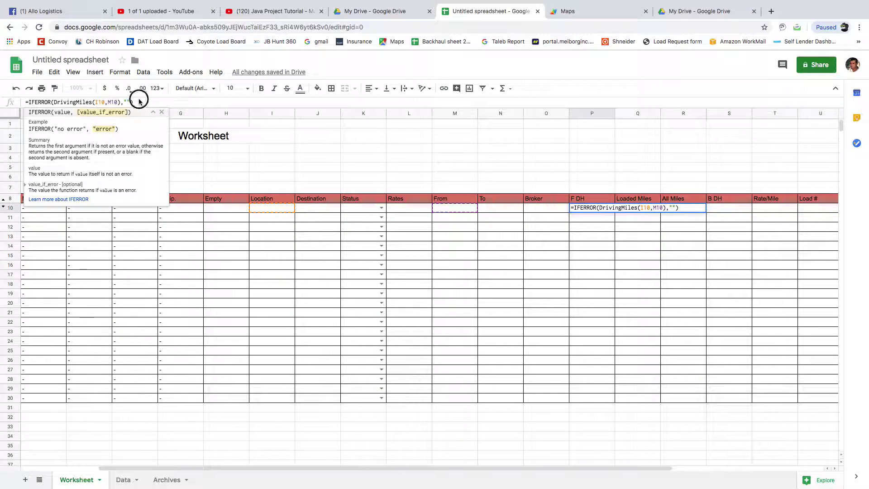
click(181, 100)
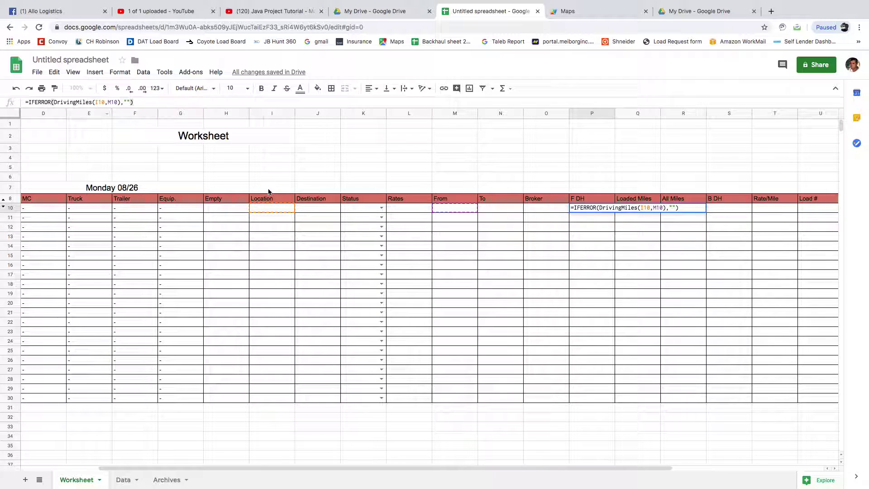
Commit the P10 formula and verify it references Location I10 and From M10, showing blank
click(267, 210)
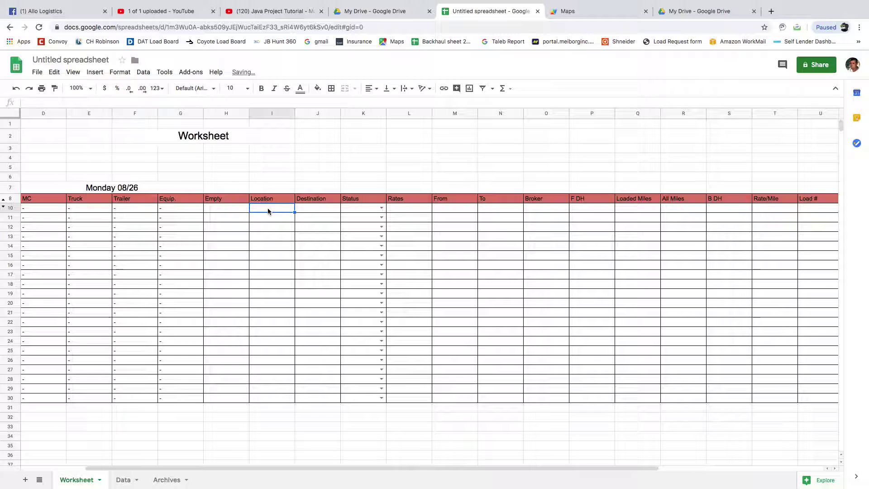
click(597, 211)
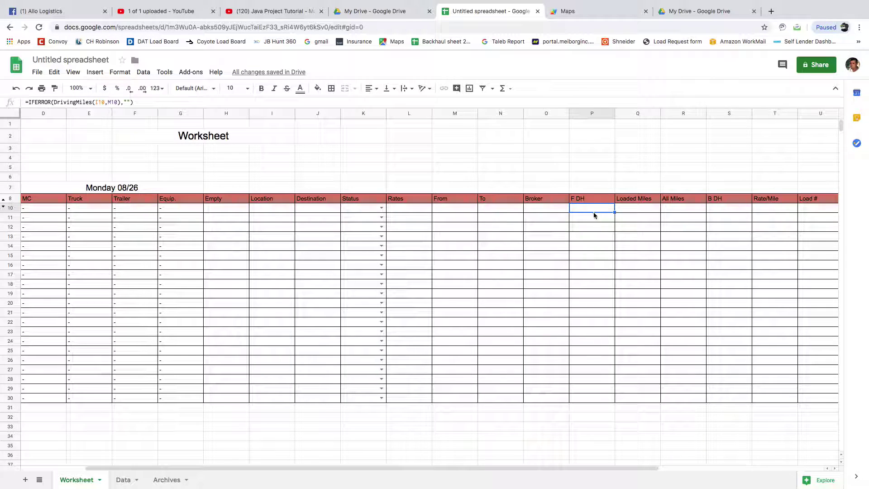
click(277, 211)
click(595, 208)
click(446, 210)
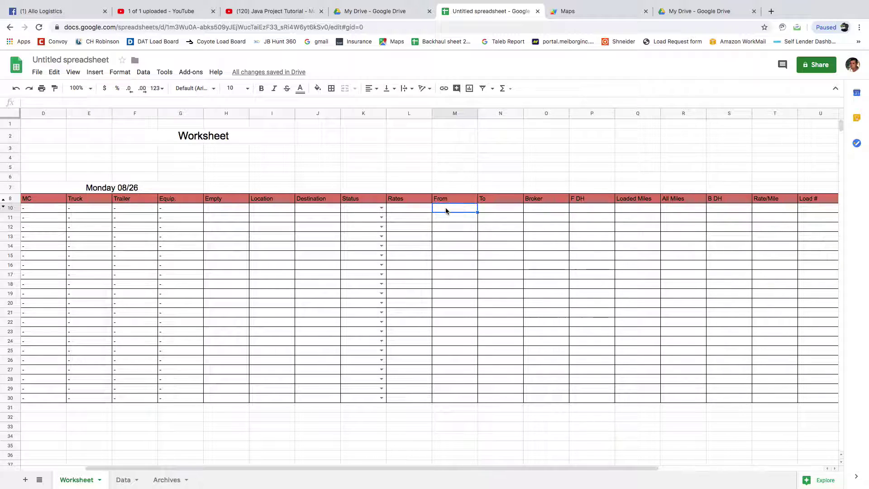
click(272, 211)
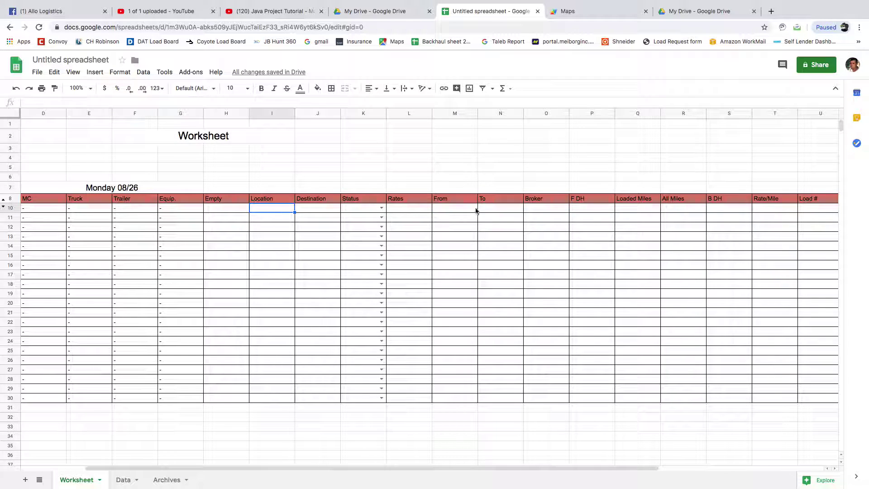
click(454, 210)
click(591, 211)
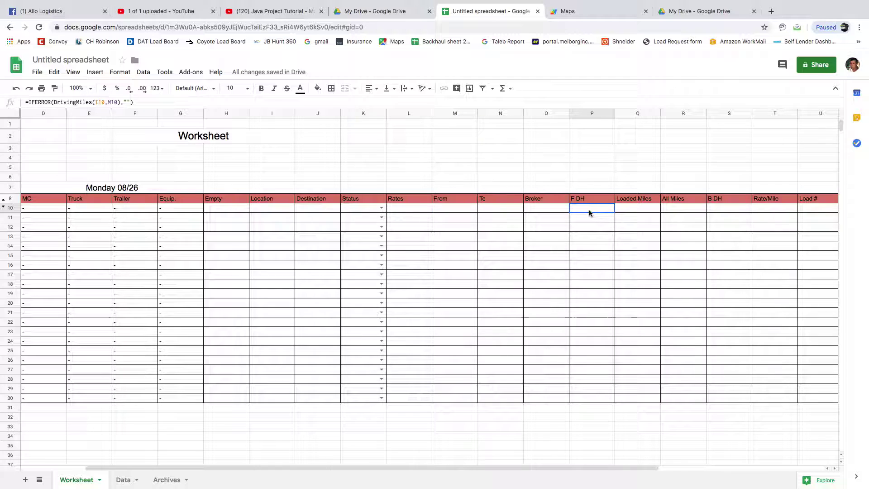
click(153, 101)
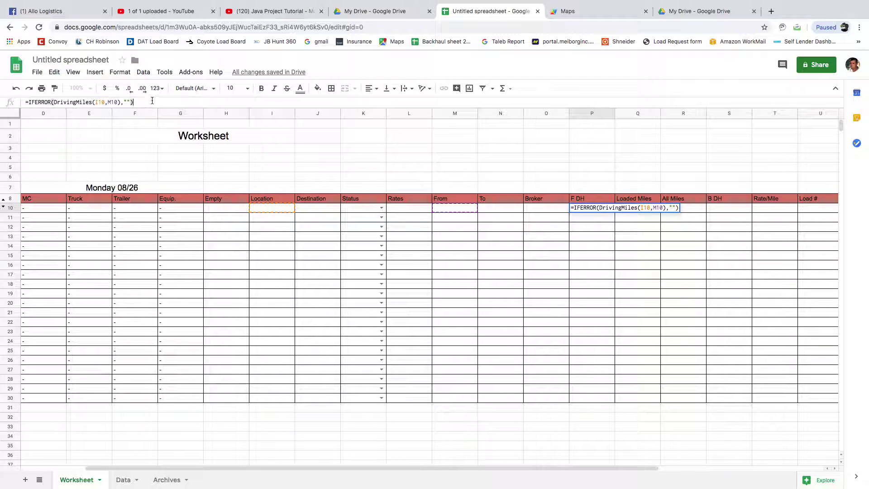
key(Return)
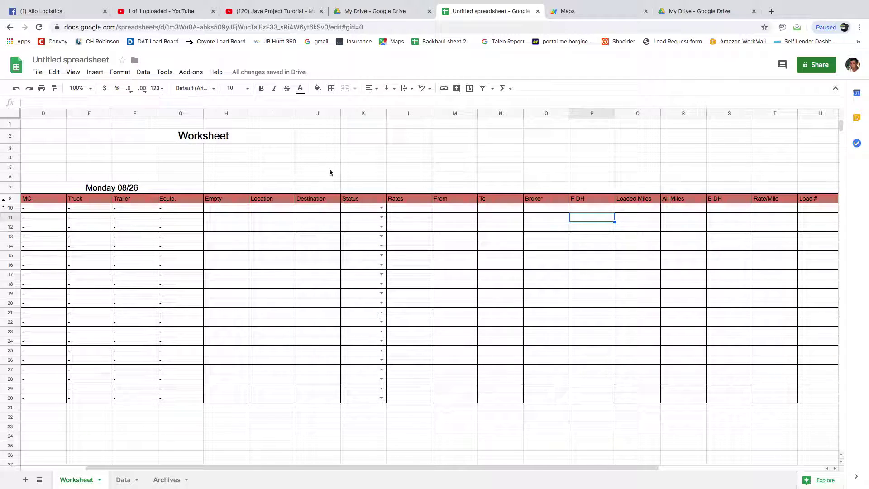
click(596, 208)
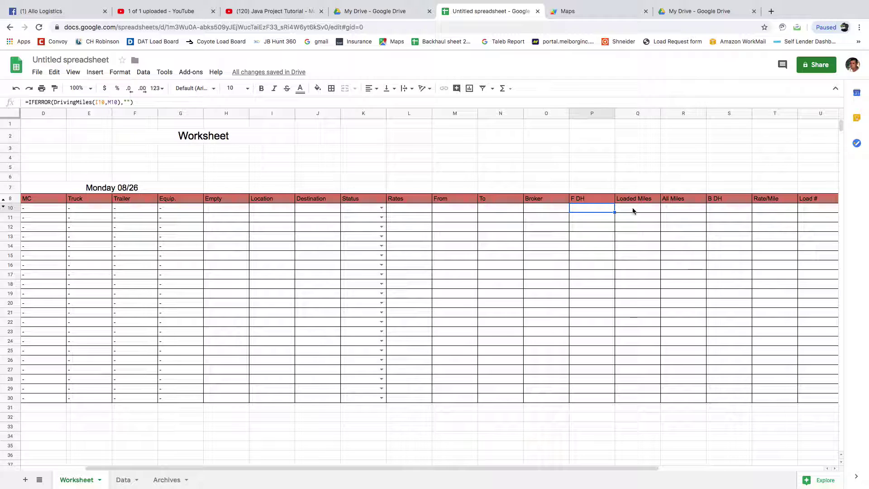
click(633, 210)
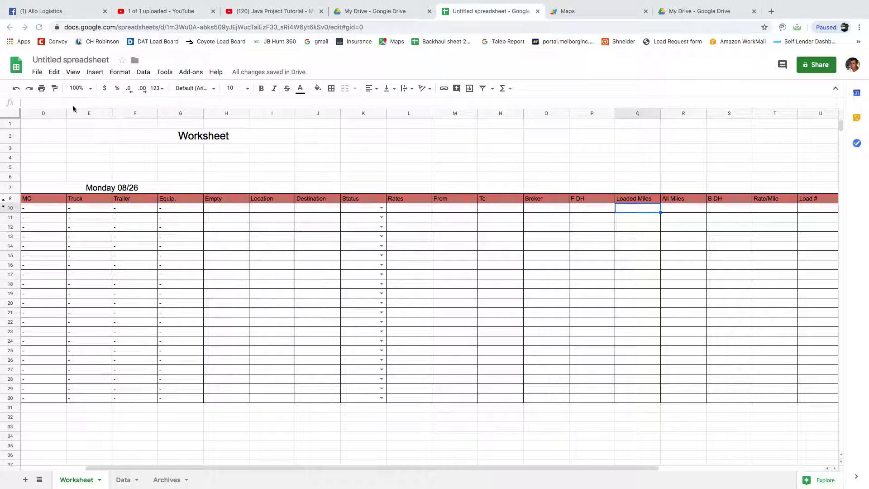
Enter =IFERROR(DrivingMiles(M10,N10),"") in Loaded Miles cell Q10 and verify its From/To references
click(41, 101)
right_click(42, 102)
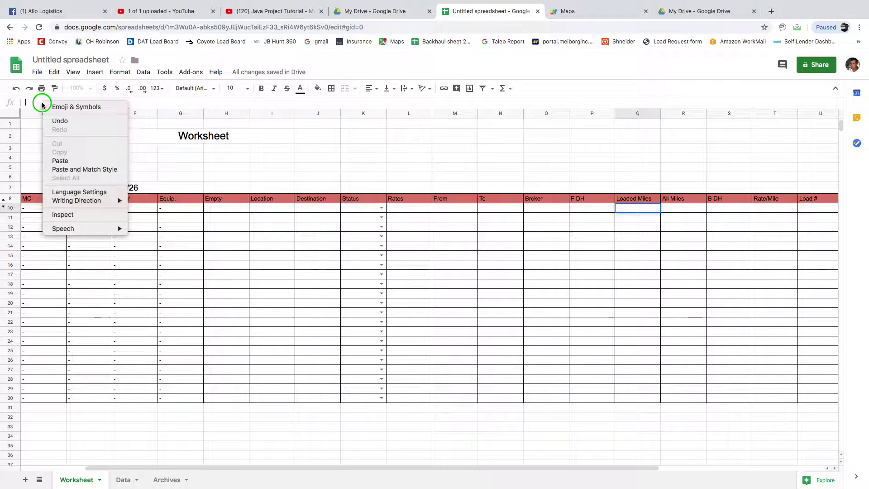
click(92, 162)
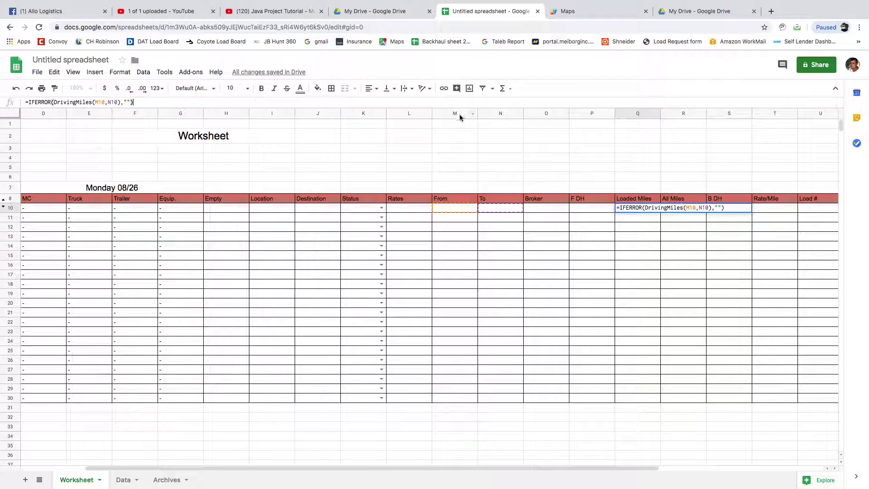
click(457, 209)
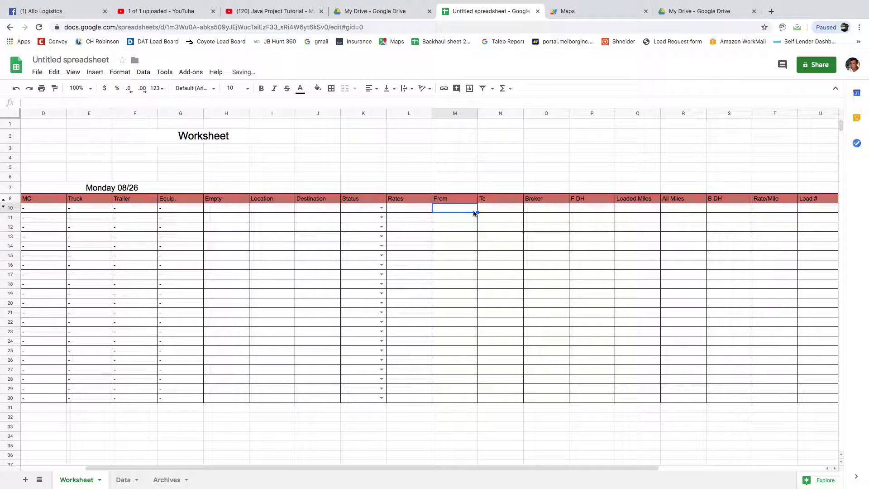
click(497, 212)
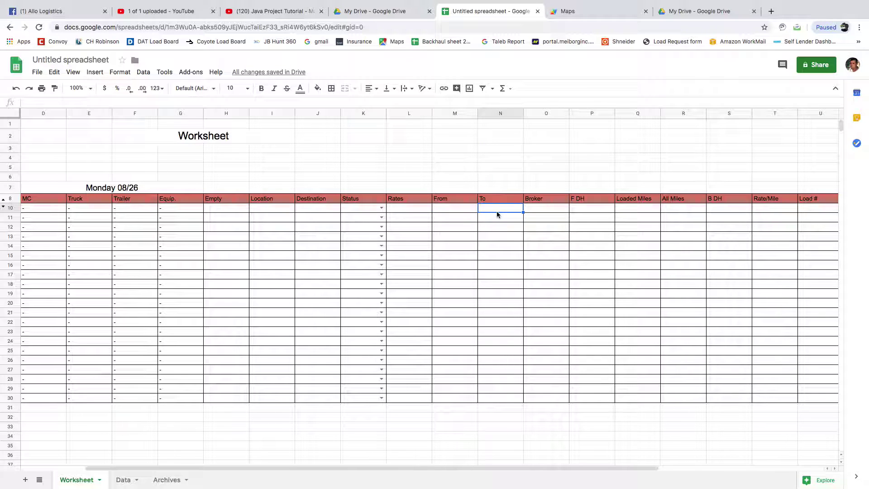
click(642, 209)
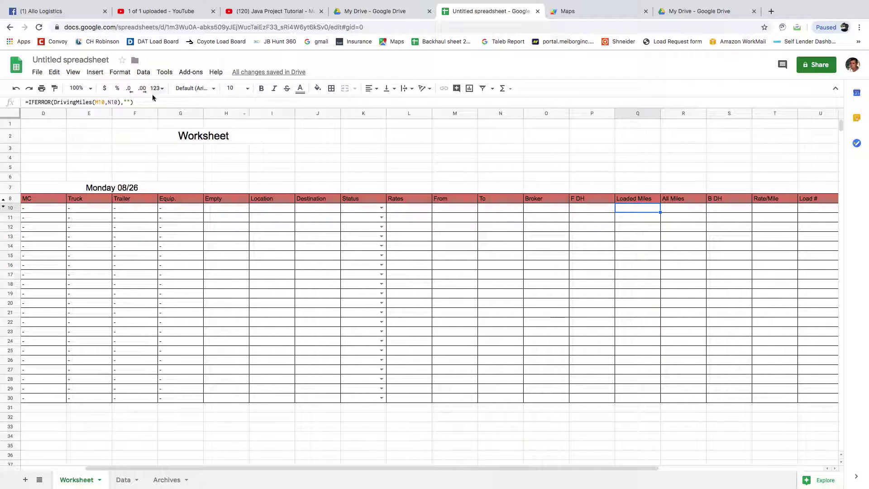
click(140, 103)
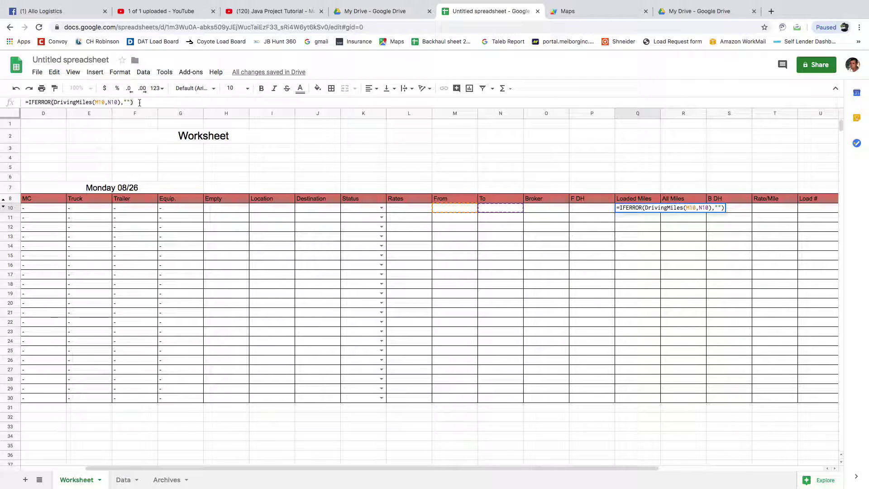
key(Return)
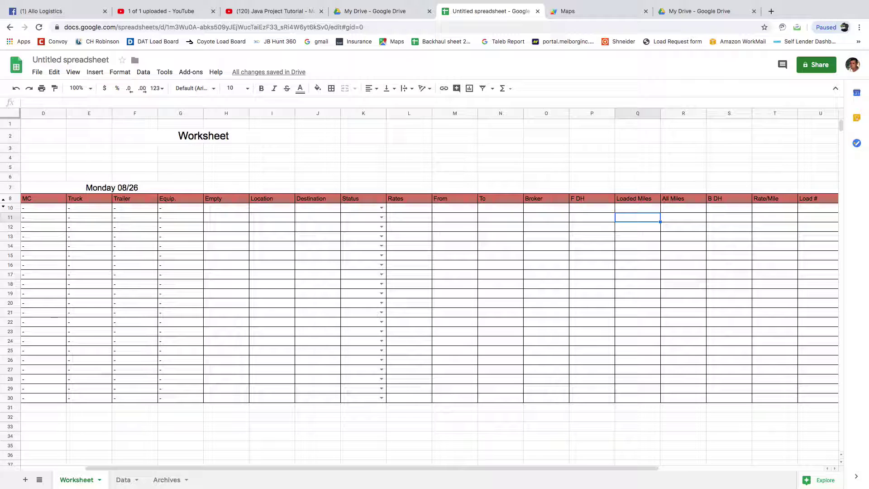
click(637, 210)
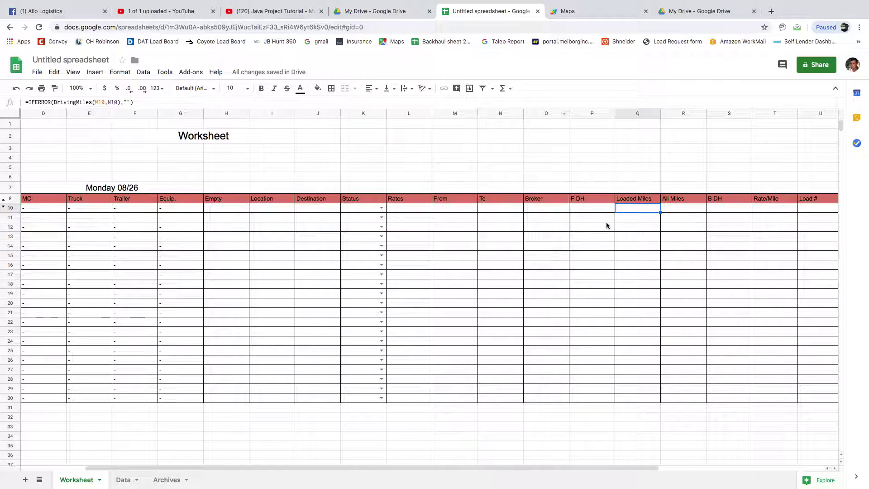
click(684, 209)
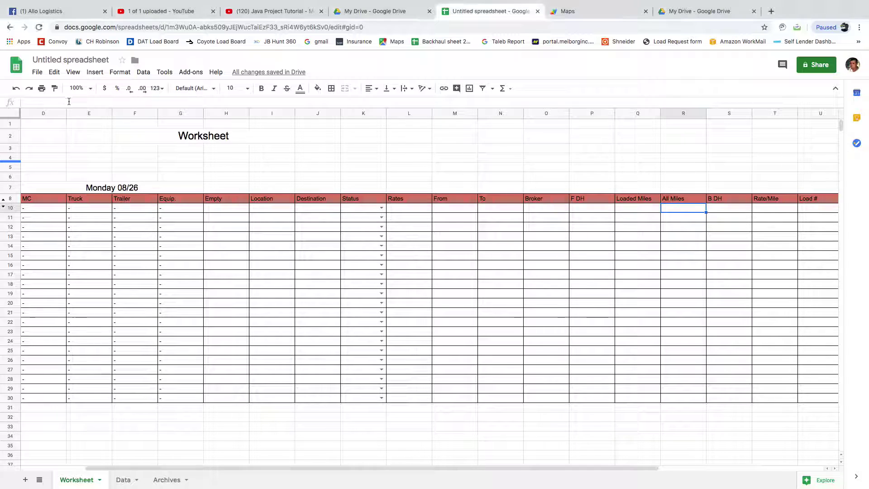
Enter =P10+Q10+S10 in All Miles cell R10, which now shows 0
click(52, 102)
right_click(52, 102)
click(90, 162)
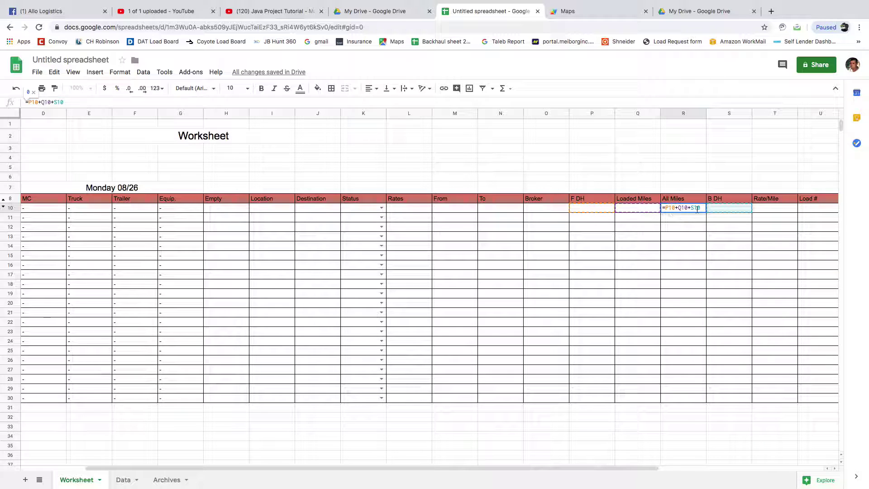
click(76, 104)
key(Return)
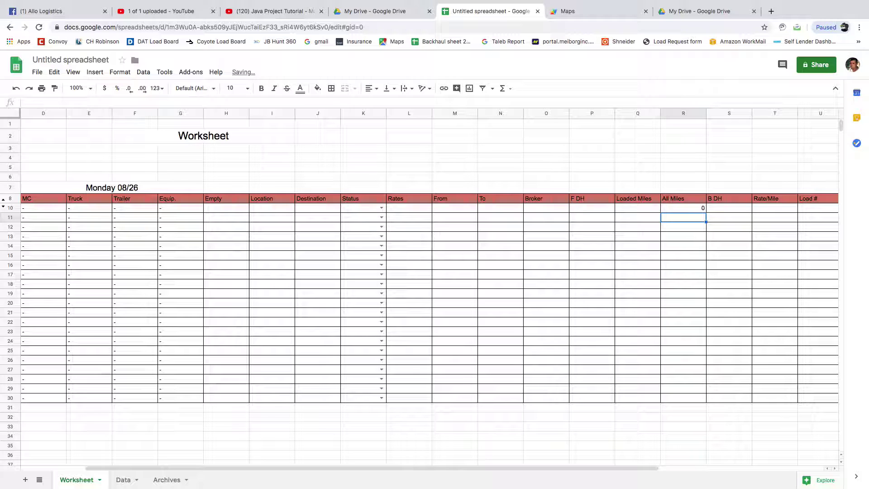
click(446, 148)
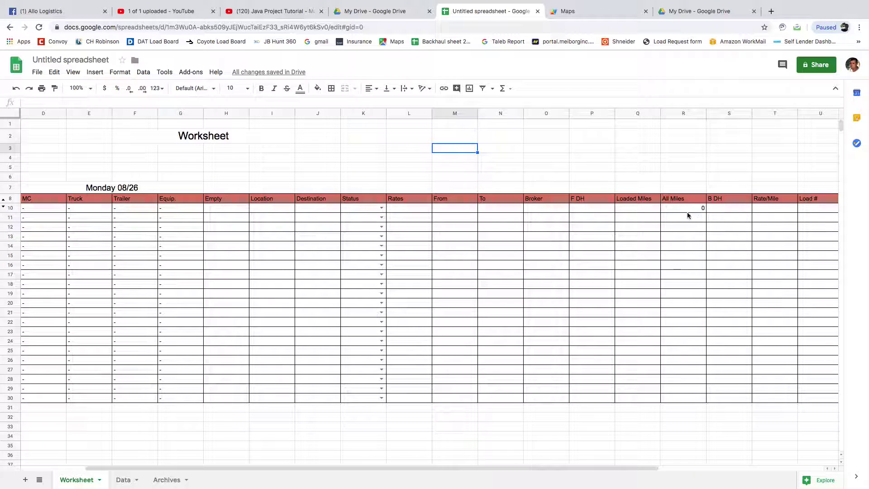
click(728, 212)
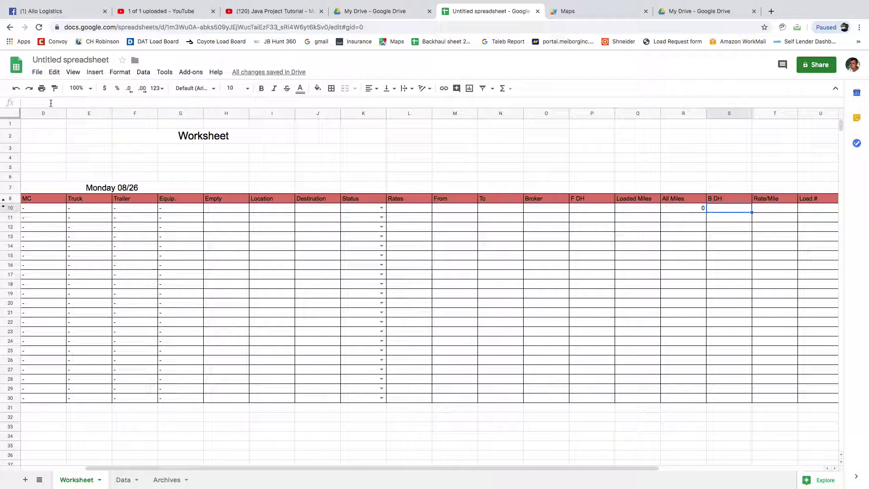
Enter =IFERROR(DrivingMiles(J10,N10),"") in B DH cell S10 and verify its Destination/To references
click(41, 102)
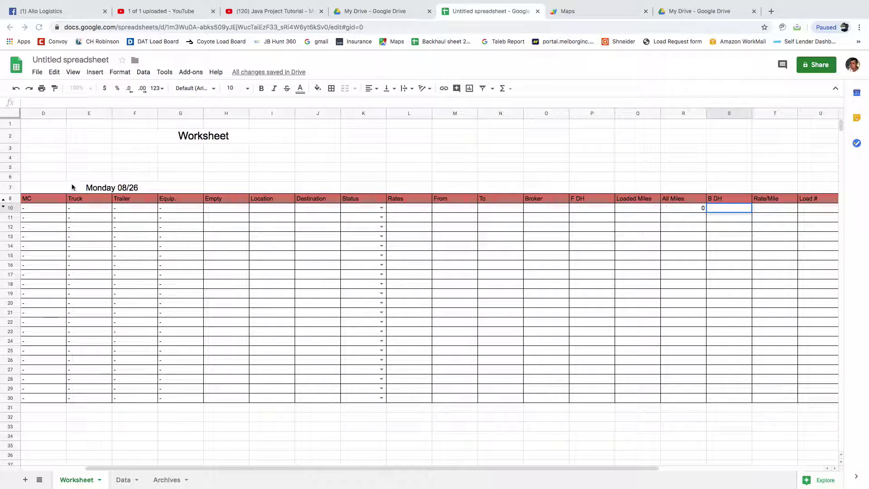
right_click(43, 101)
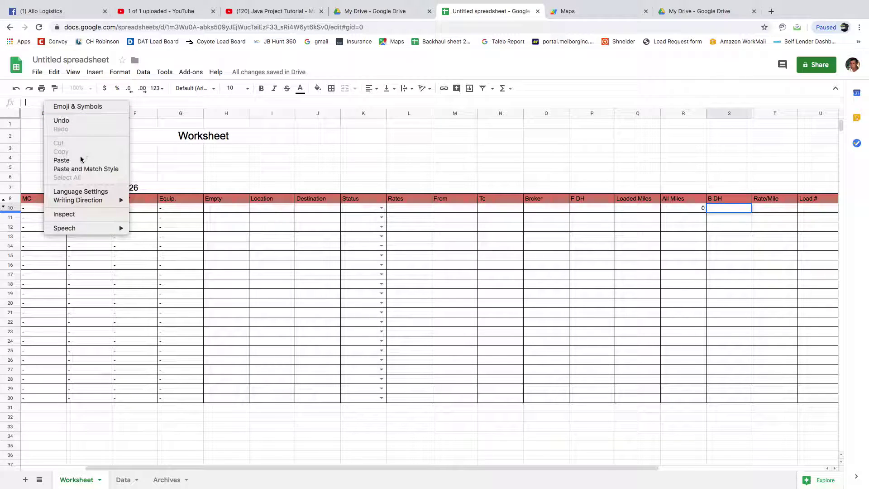
click(66, 160)
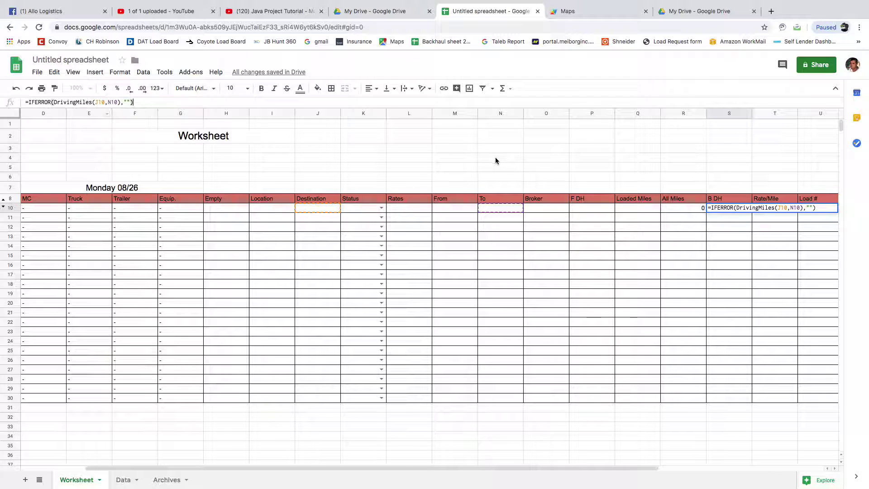
click(315, 206)
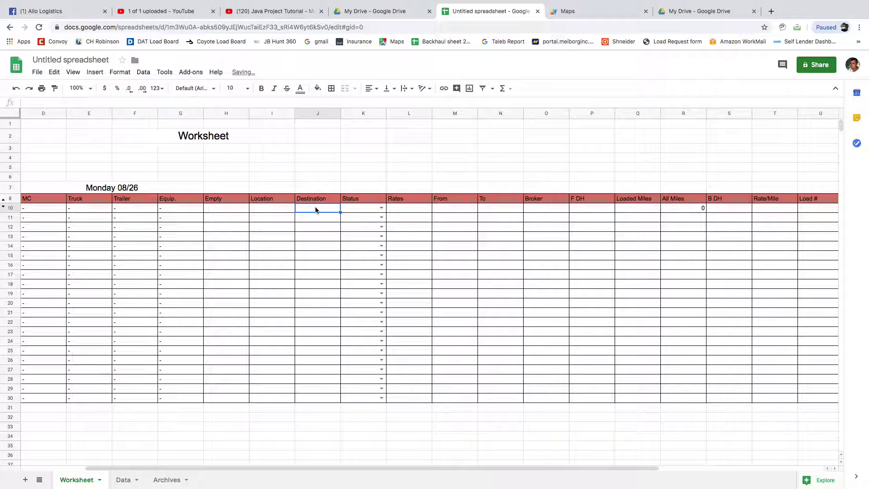
click(498, 210)
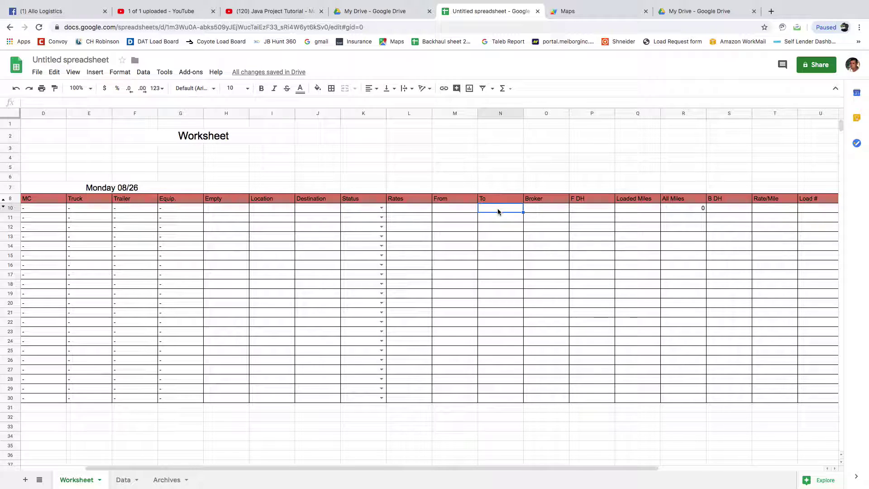
click(725, 208)
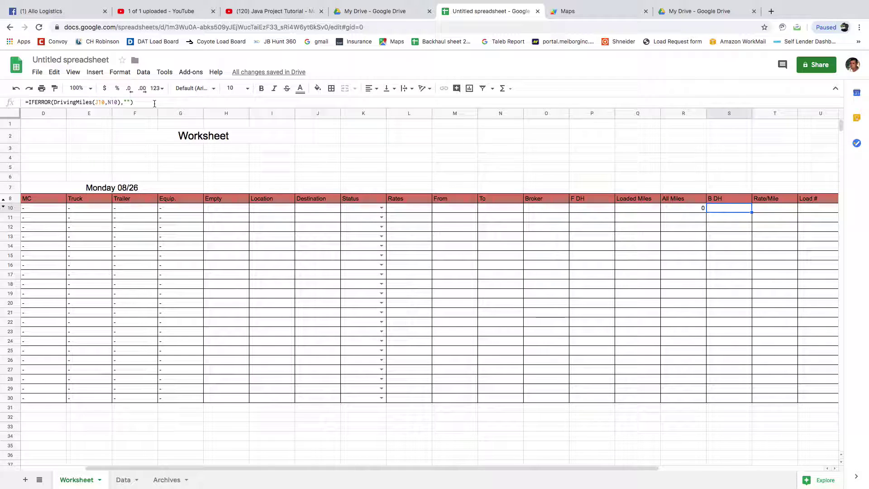
click(144, 104)
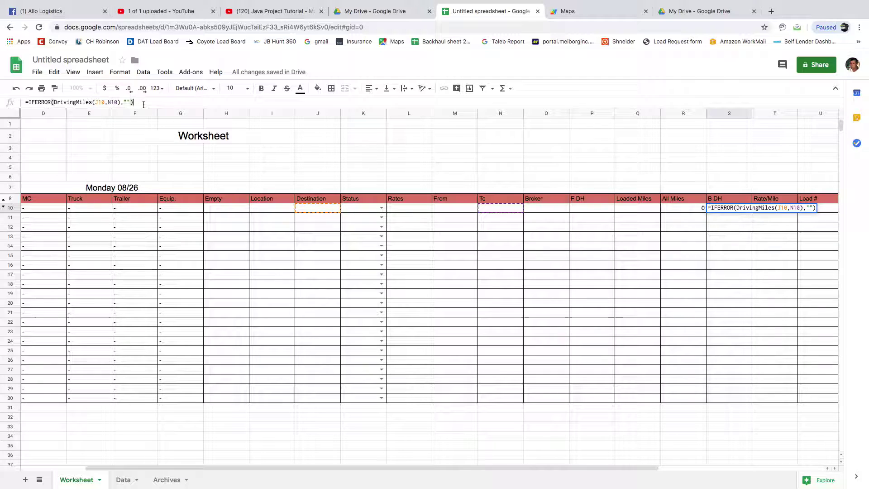
key(Return)
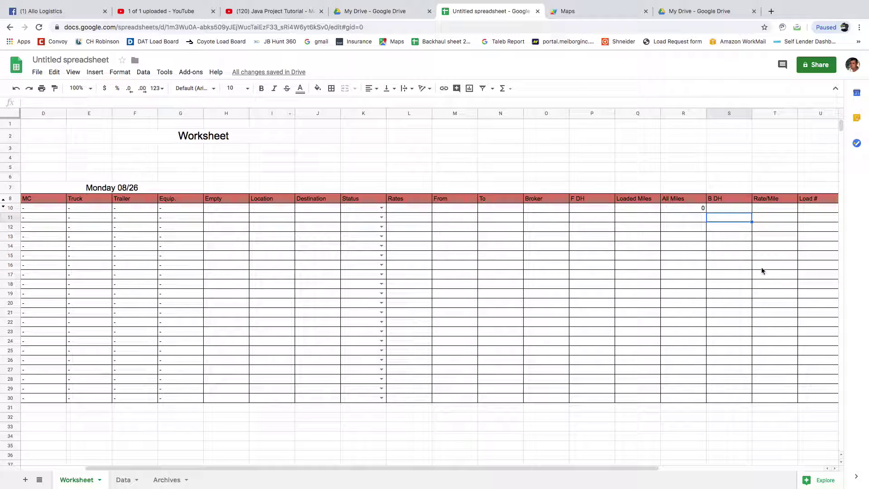
click(703, 265)
click(585, 268)
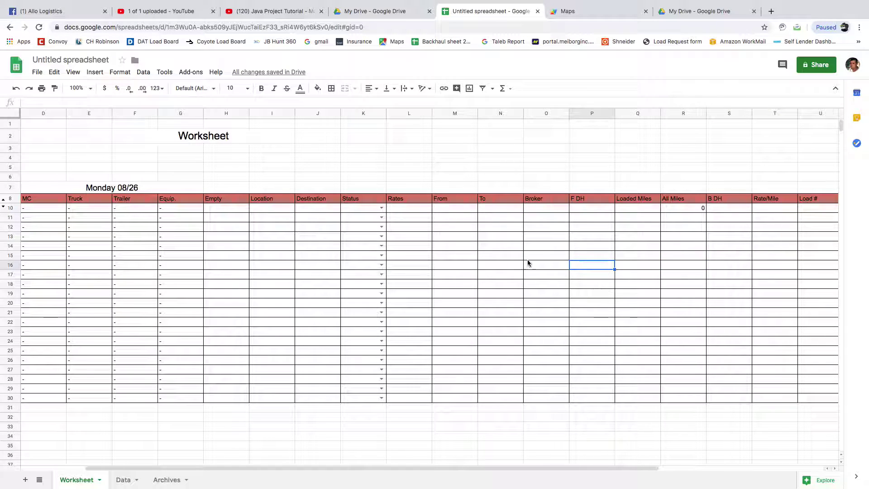
click(601, 237)
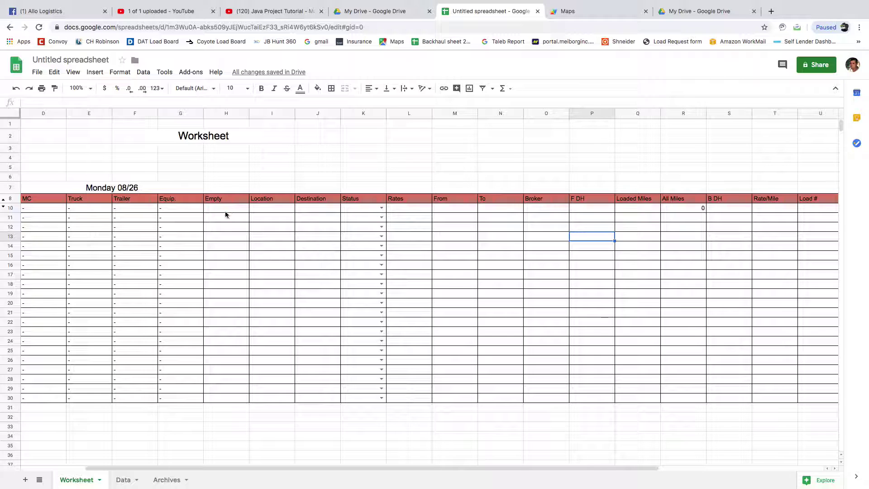
Copy the row-10 F DH, Loaded Miles, All Miles and B DH formulas (P10:S10) down to row 30
click(584, 208)
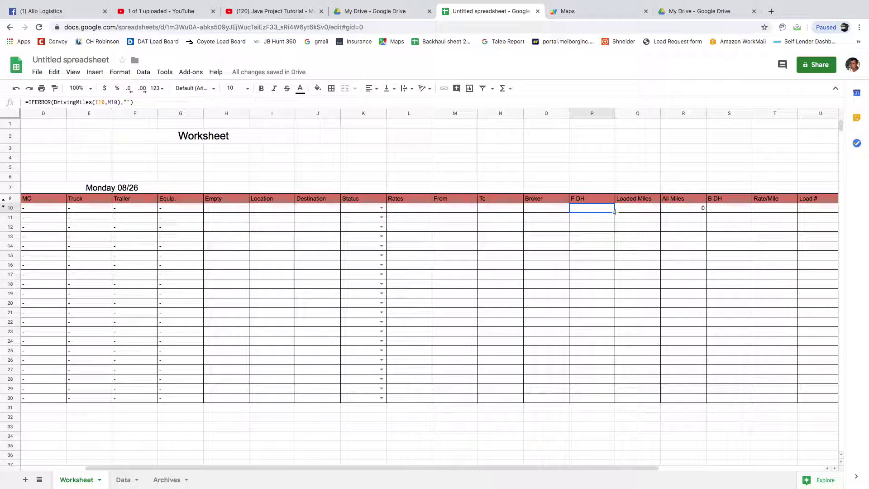
drag(615, 212, 615, 401)
click(642, 211)
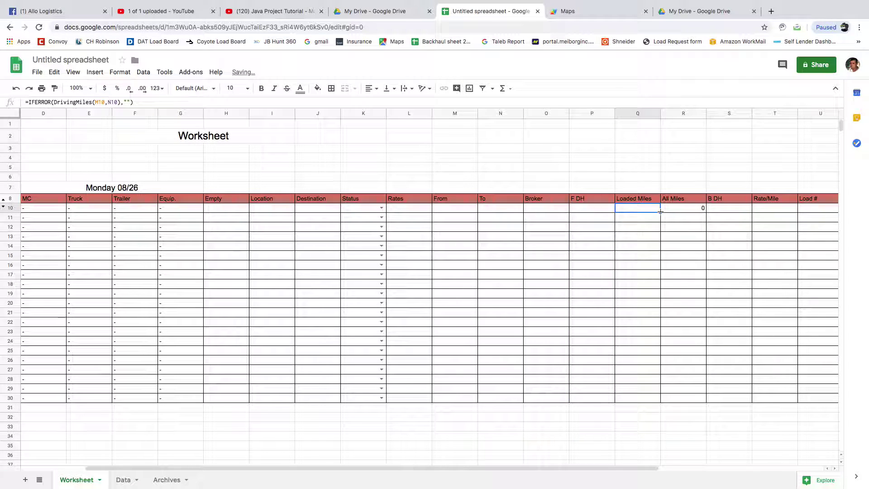
drag(661, 211, 660, 399)
click(700, 209)
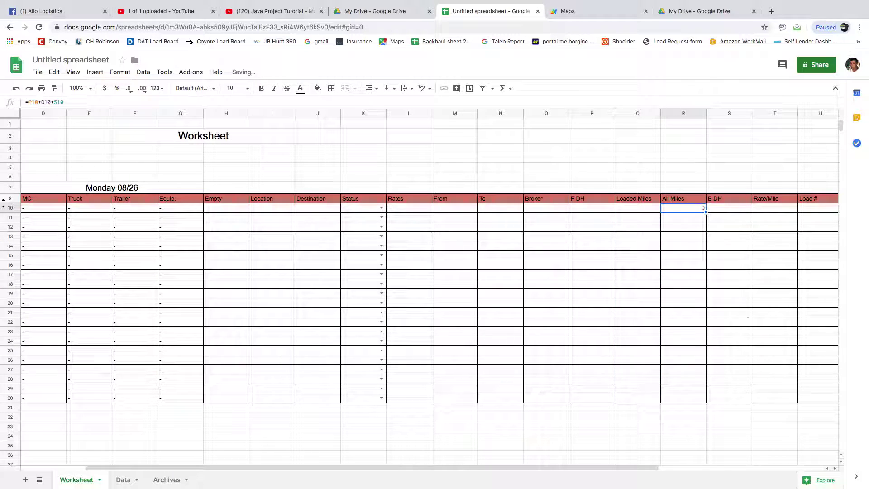
drag(707, 213, 708, 400)
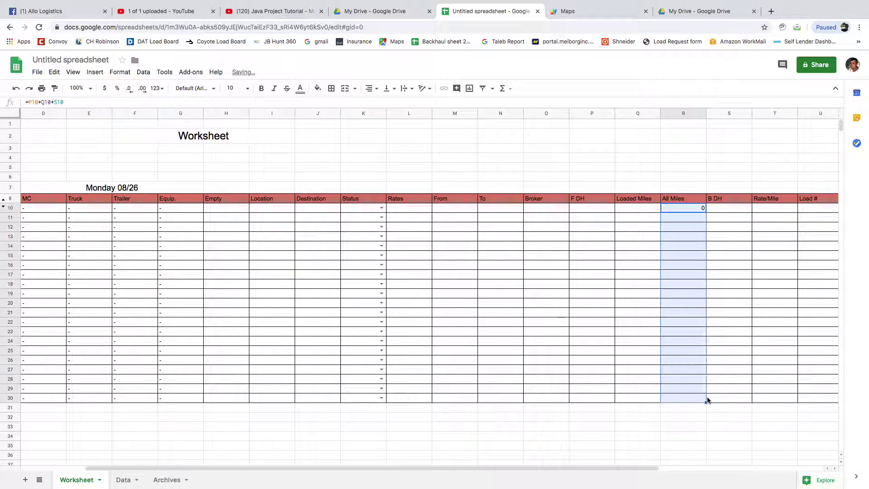
click(730, 210)
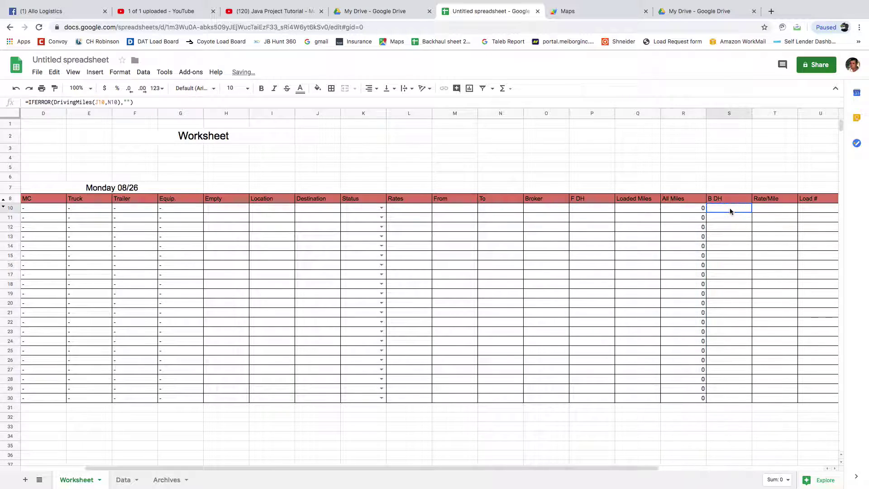
drag(751, 212, 790, 407)
drag(742, 426, 770, 427)
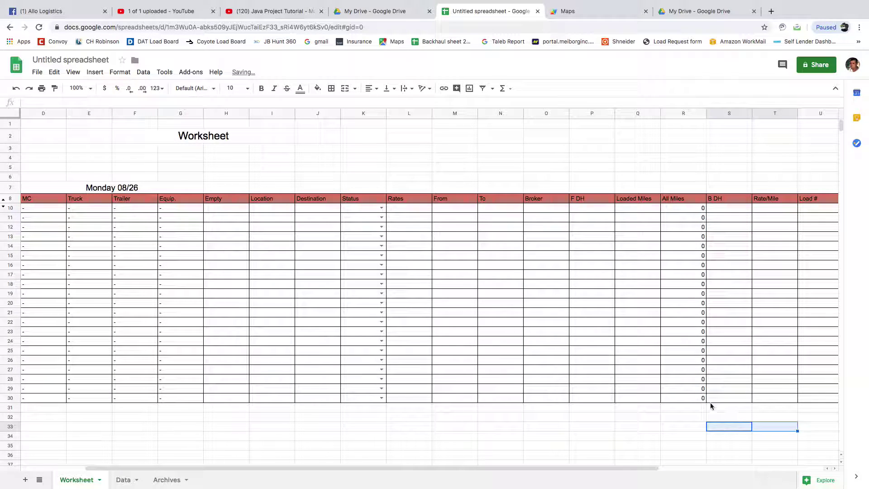
click(550, 438)
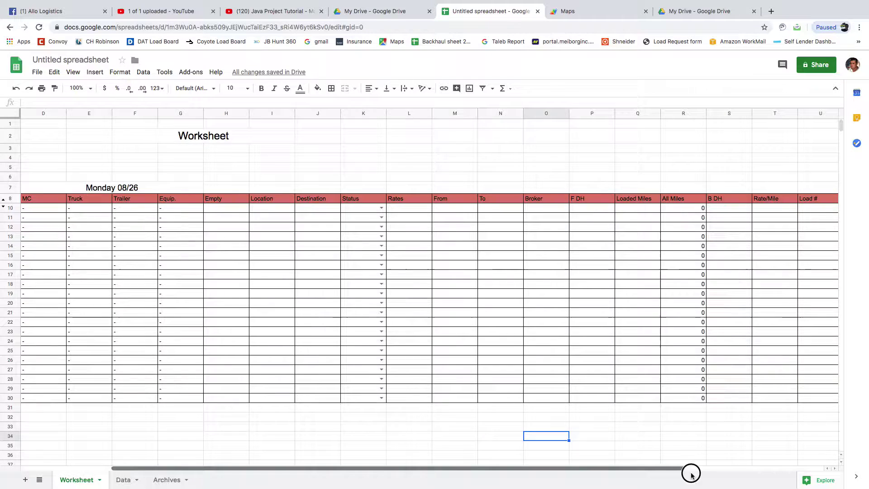
drag(690, 470, 284, 475)
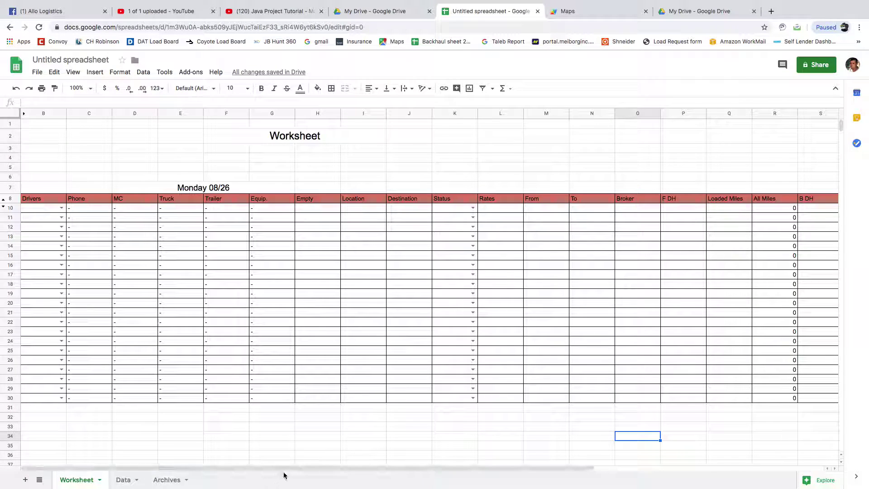
Choose David as row 10's driver, with 800 empty miles and location Chicago, IL
click(61, 208)
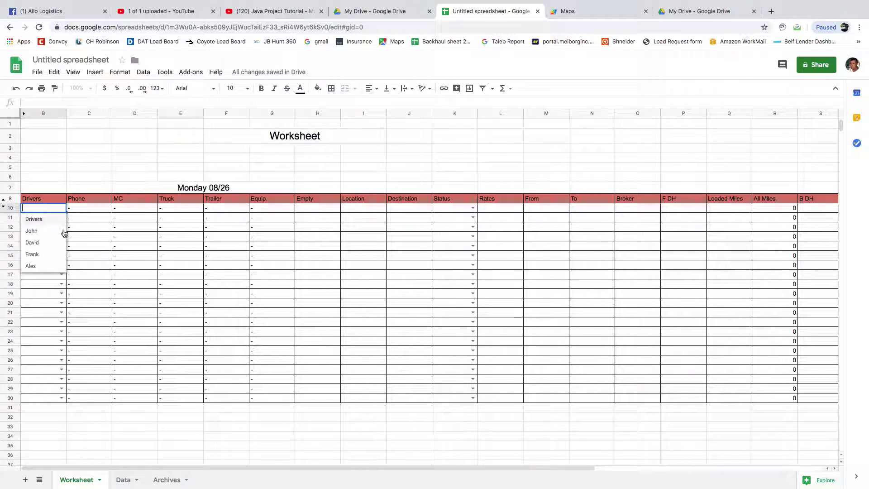
click(32, 242)
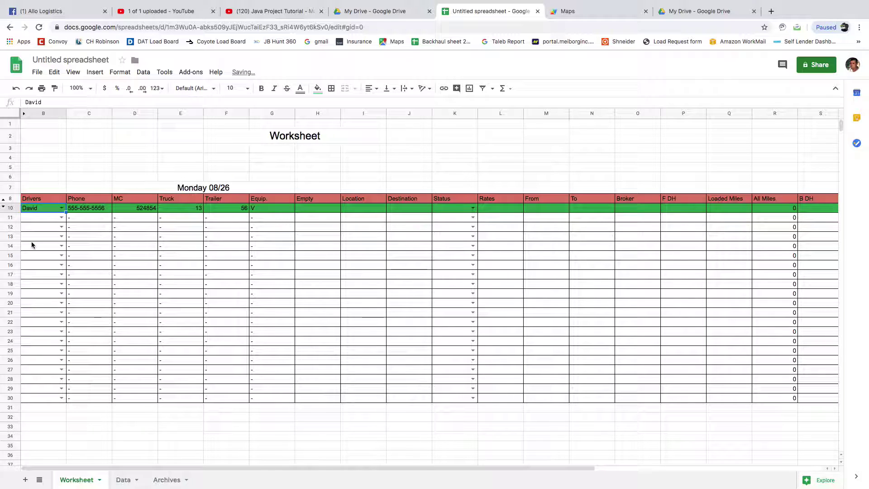
click(316, 210)
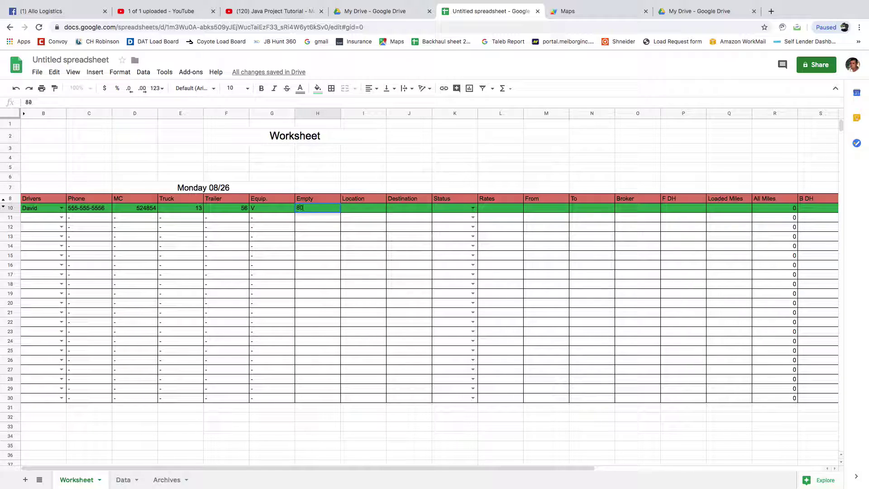
text(800)
click(366, 211)
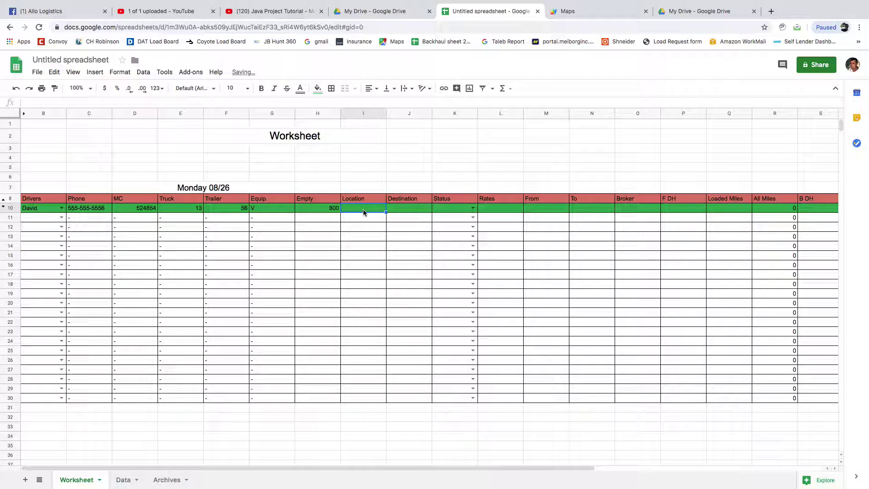
text(Chicago, IL)
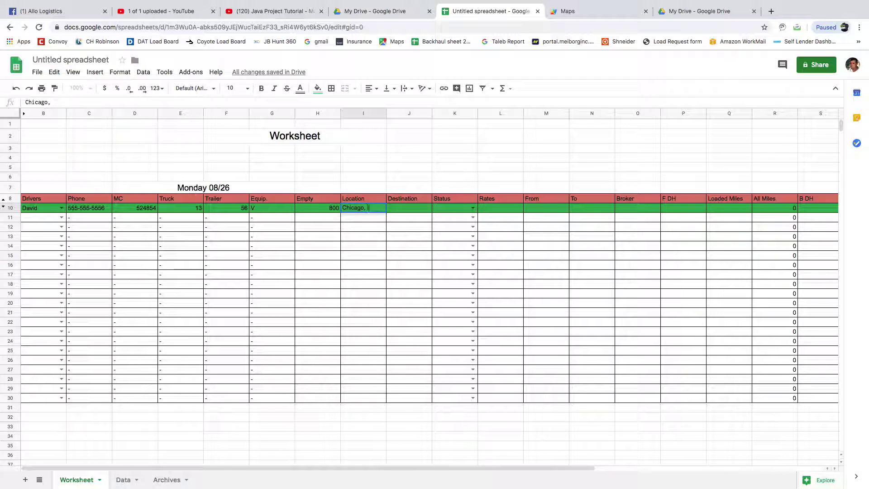
Enter Milwaukee, WI as row 10's destination
click(417, 210)
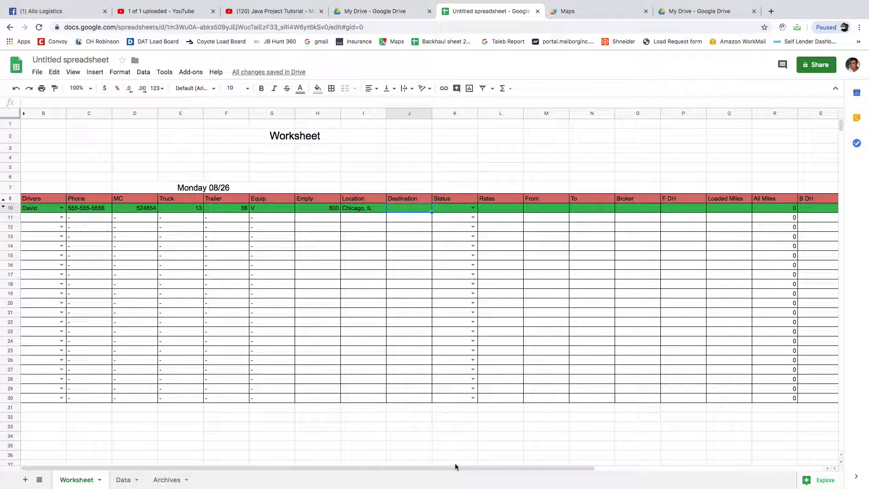
drag(532, 476, 385, 473)
text(Milwaukee)
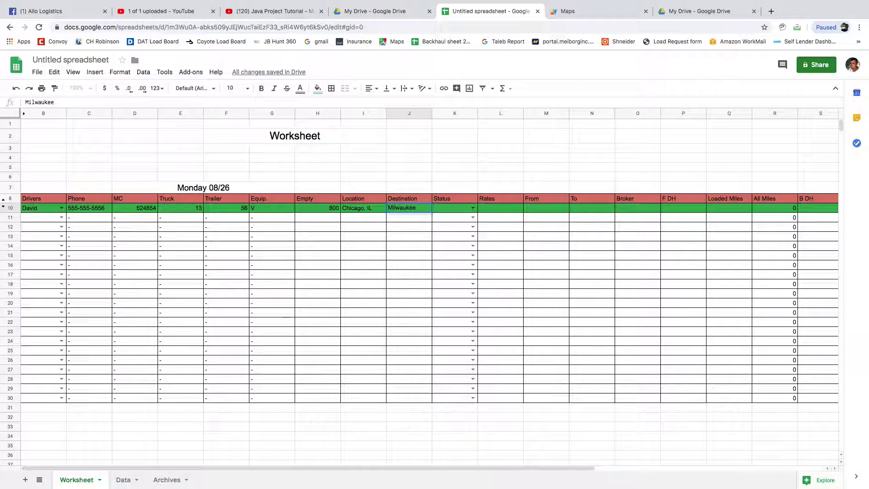
text(, WI)
drag(520, 418, 524, 428)
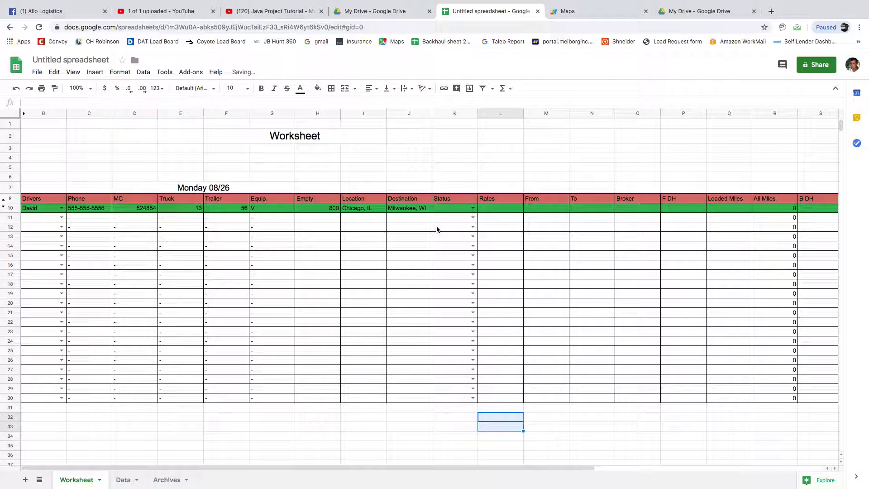
click(531, 442)
drag(540, 468, 623, 467)
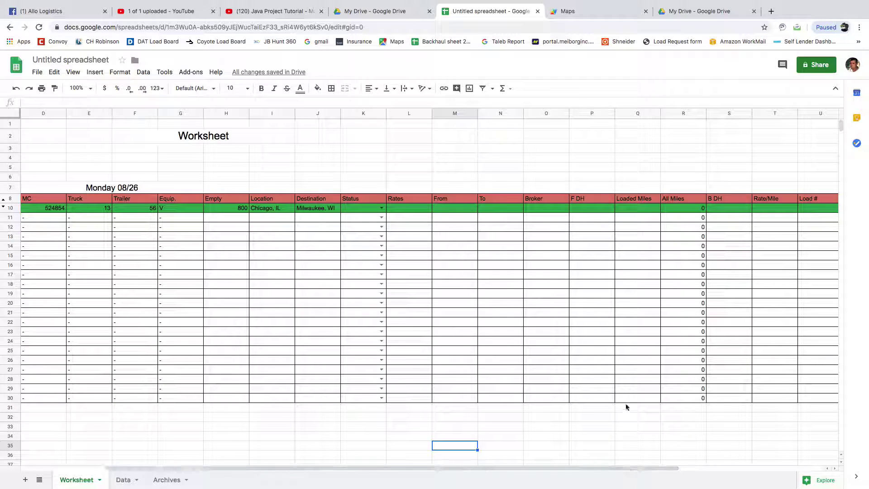
Enter Mc Henry as row 10's From location
click(455, 210)
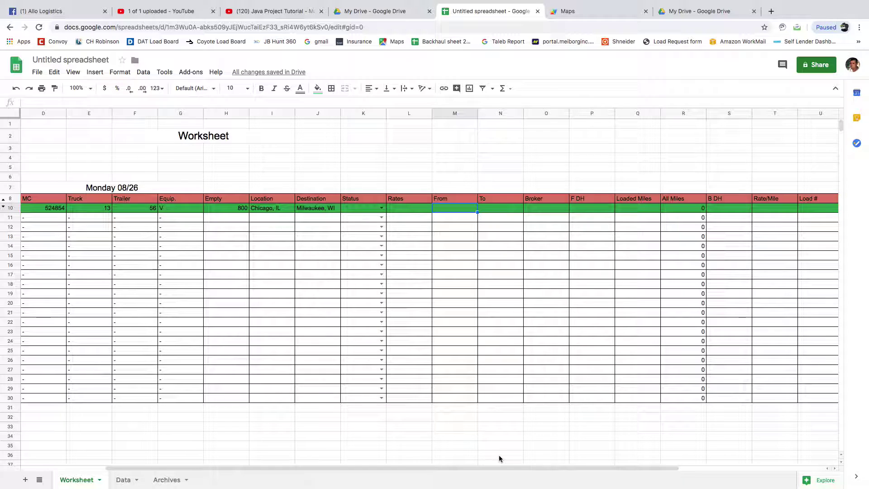
text(McHenry, IL)
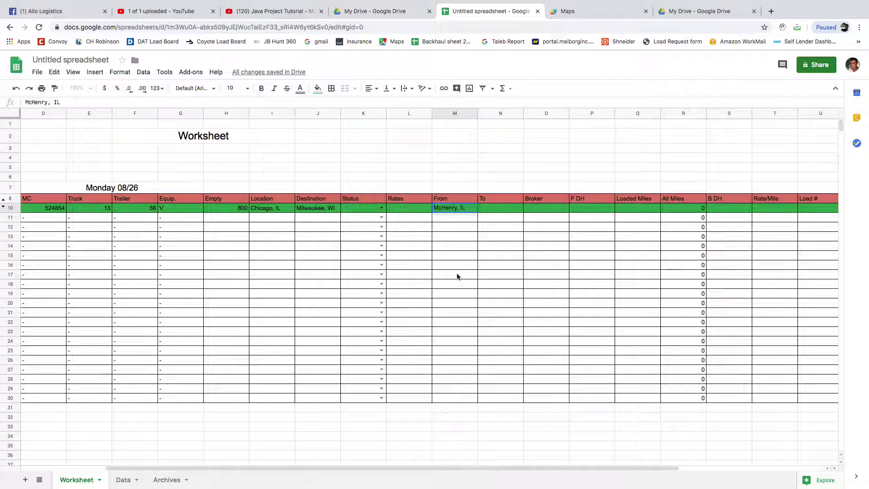
click(443, 208)
key(Return)
click(521, 410)
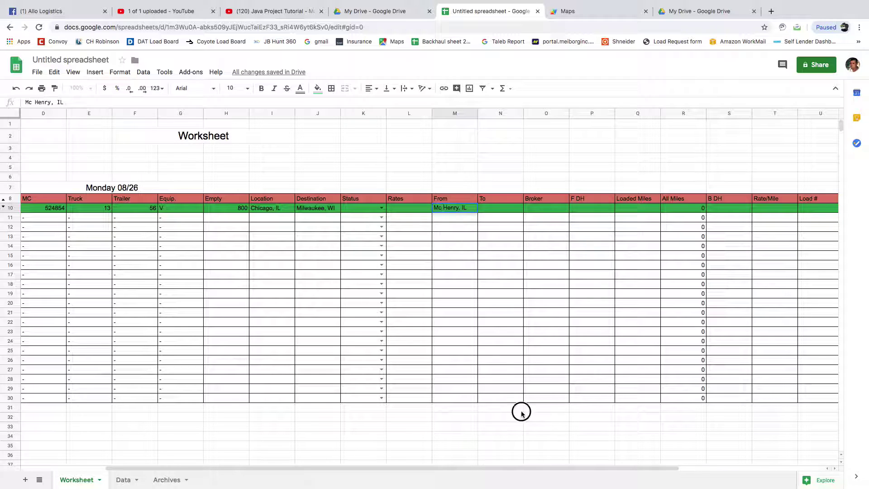
Enter Kenosha, WI in the To cell N10
click(499, 208)
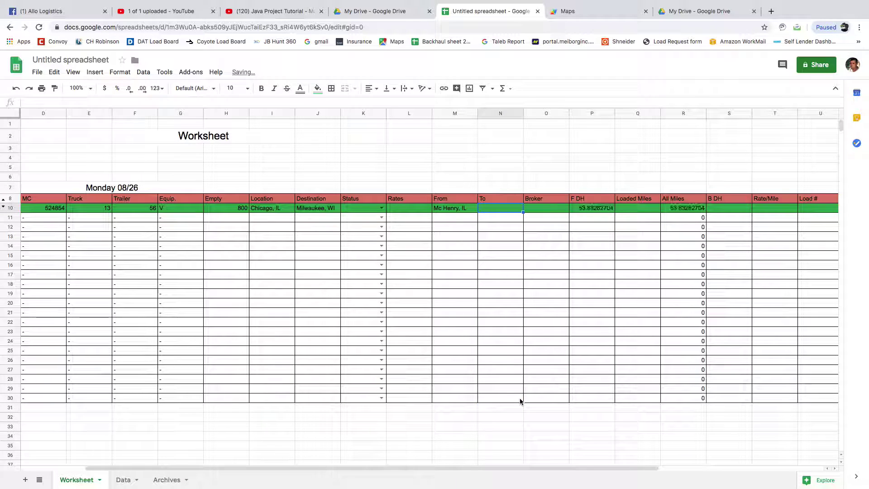
text(Kenosh)
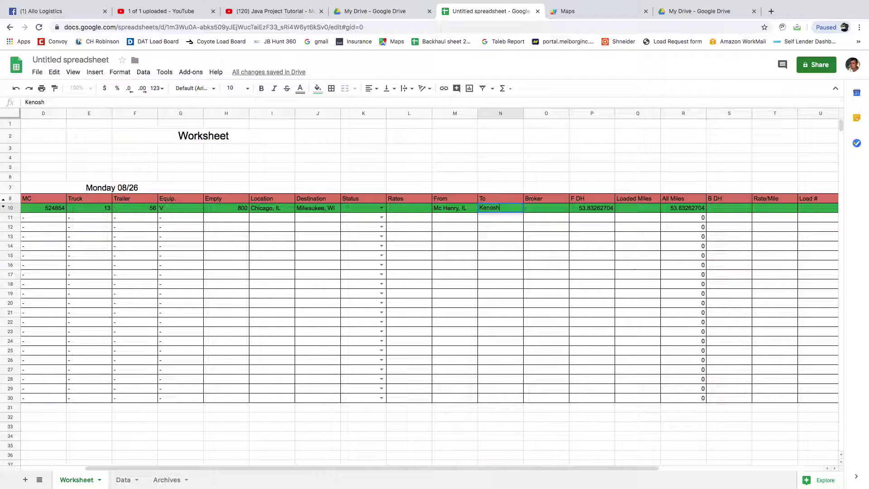
text(WI)
click(535, 401)
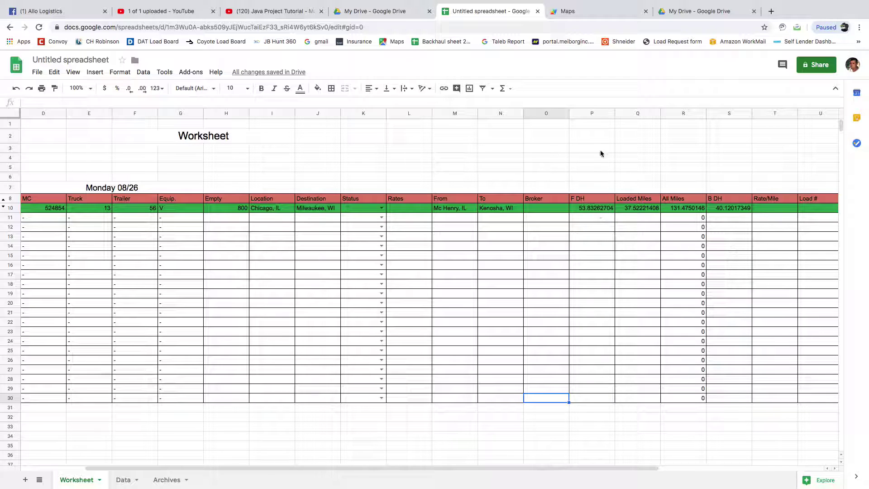
Format the F DH column (P) with the 0 whole-number format
click(591, 113)
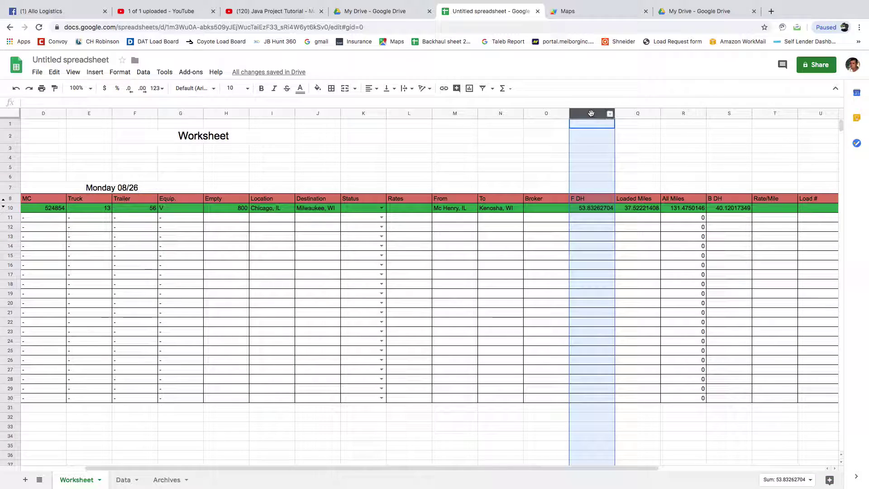
click(120, 71)
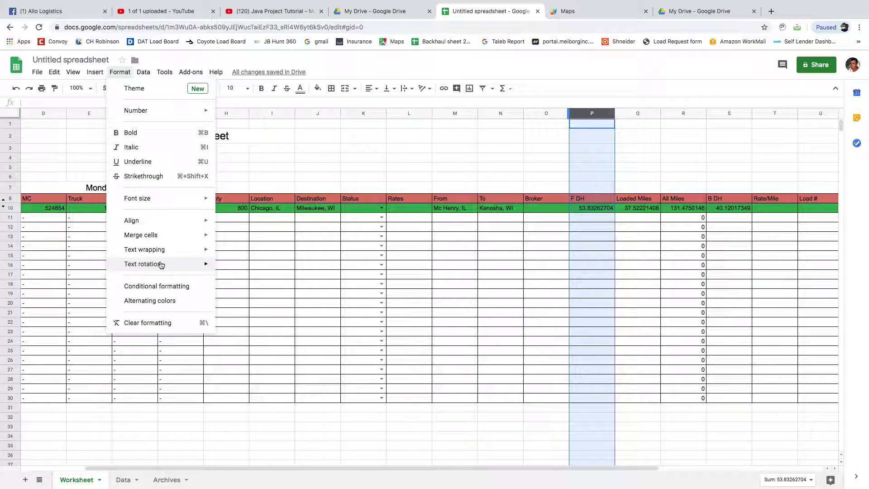
mouse_move(158, 269)
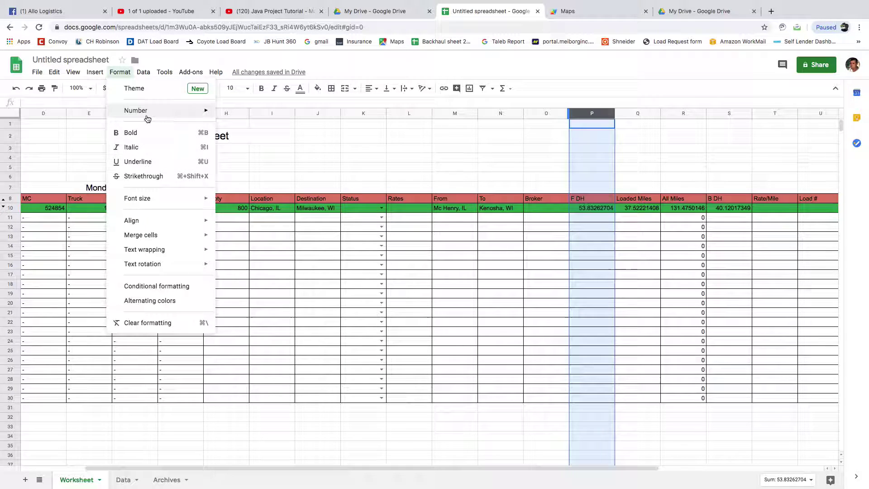
mouse_move(148, 113)
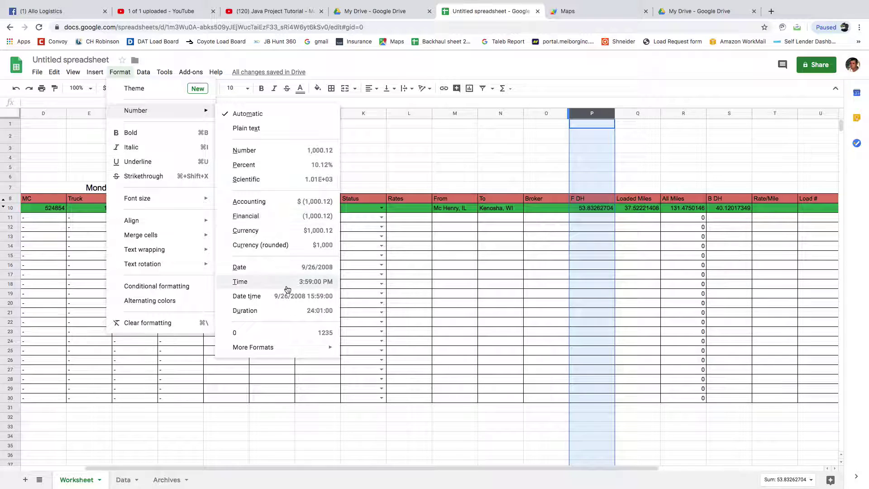
mouse_move(262, 350)
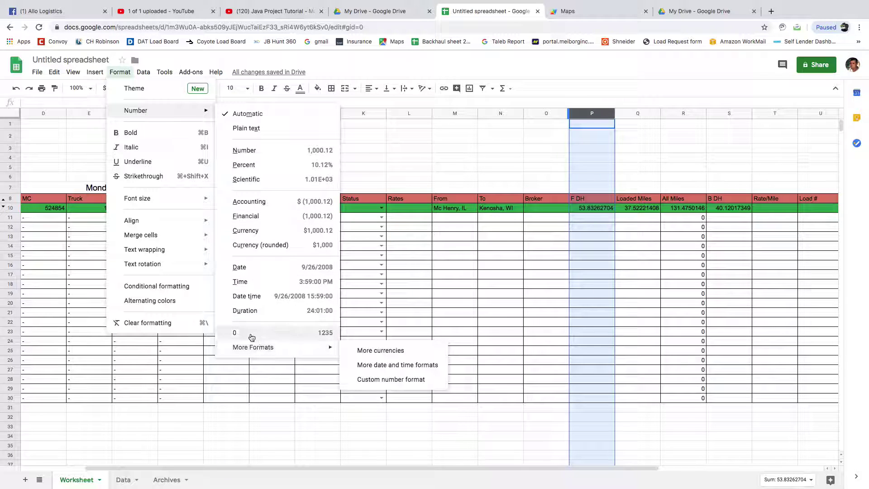
click(264, 336)
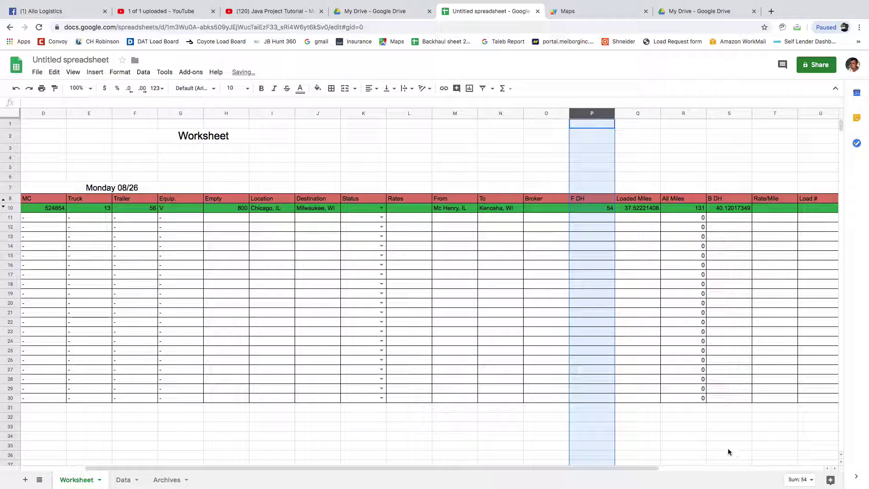
click(664, 426)
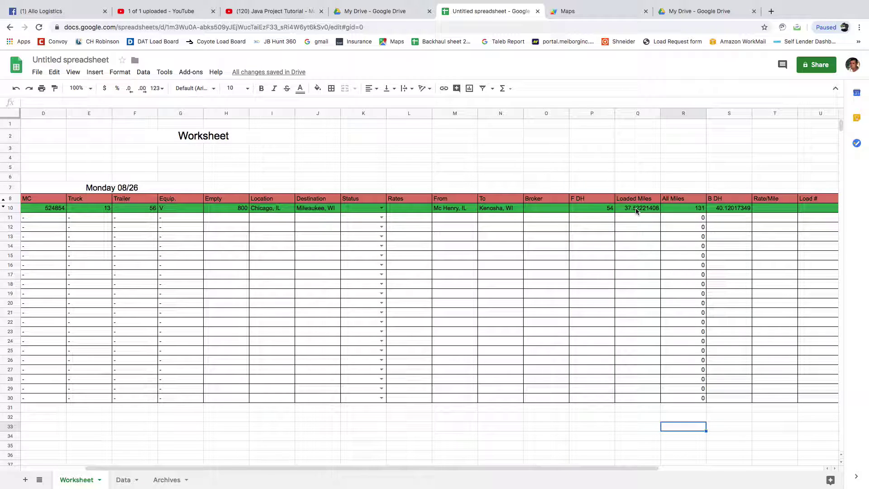
Apply the 0 whole-number format to the Loaded Miles column (Q)
mouse_move(638, 113)
mouse_down()
mouse_move(675, 112)
mouse_move(641, 117)
mouse_up()
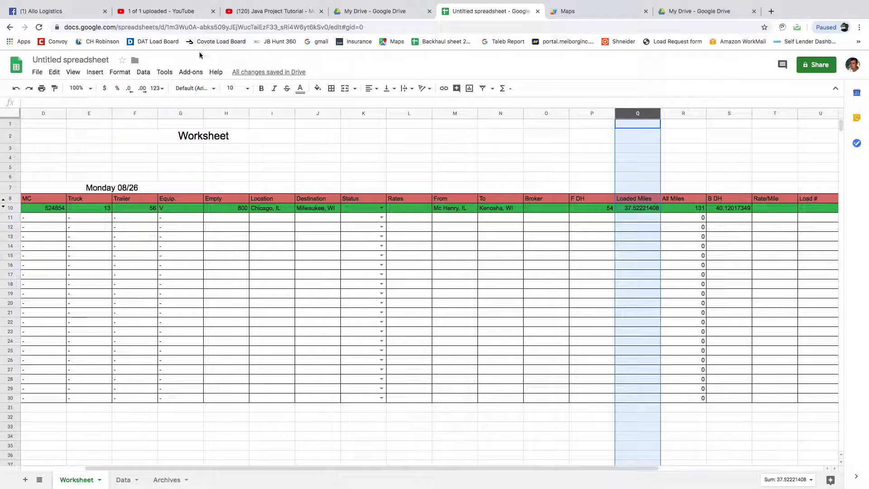
click(119, 72)
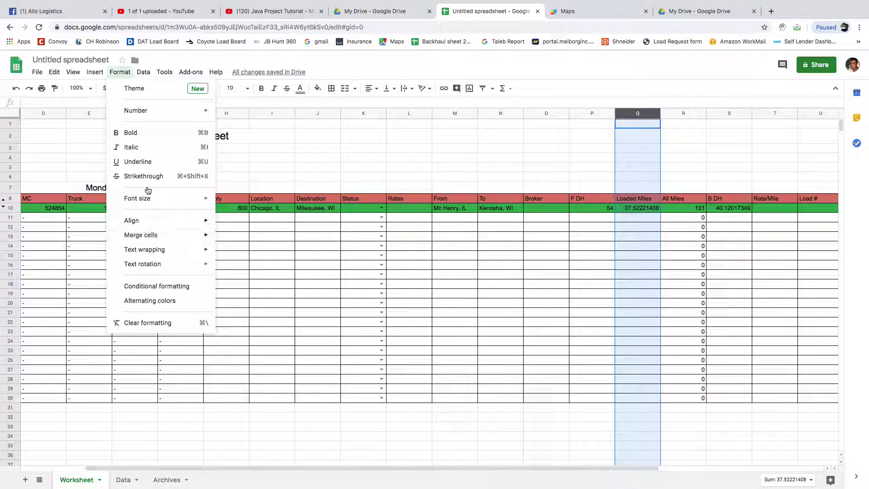
mouse_move(164, 118)
click(240, 333)
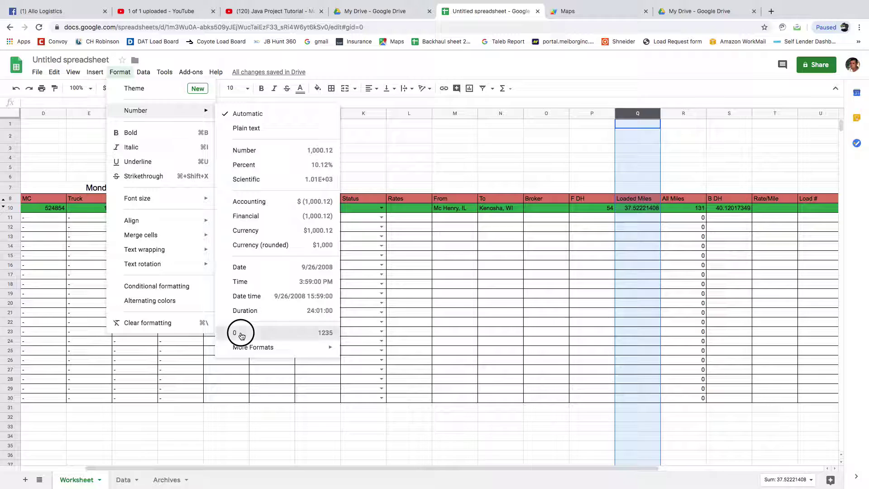
click(552, 448)
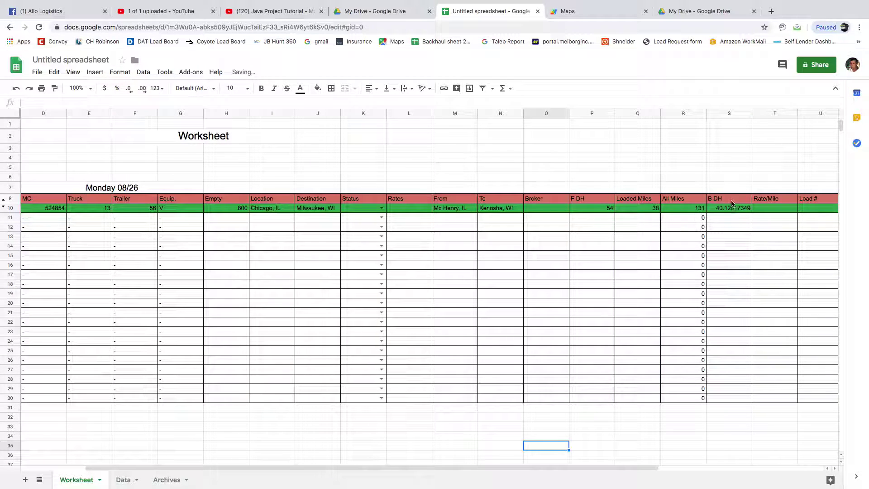
Apply the 0 whole-number format to the B DH column (S)
click(729, 114)
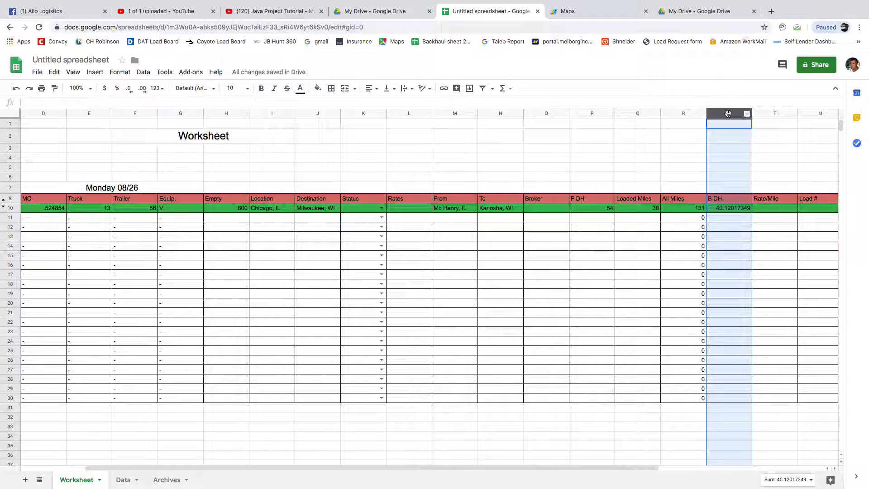
click(120, 72)
mouse_move(139, 112)
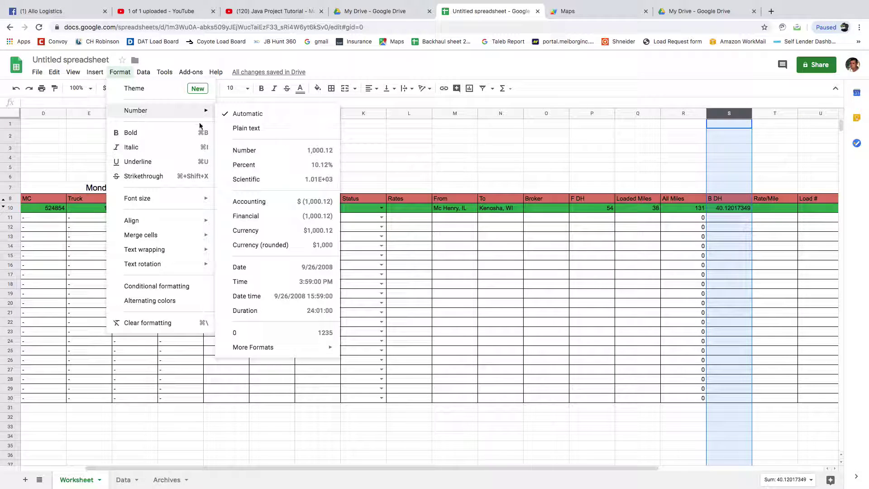
click(249, 339)
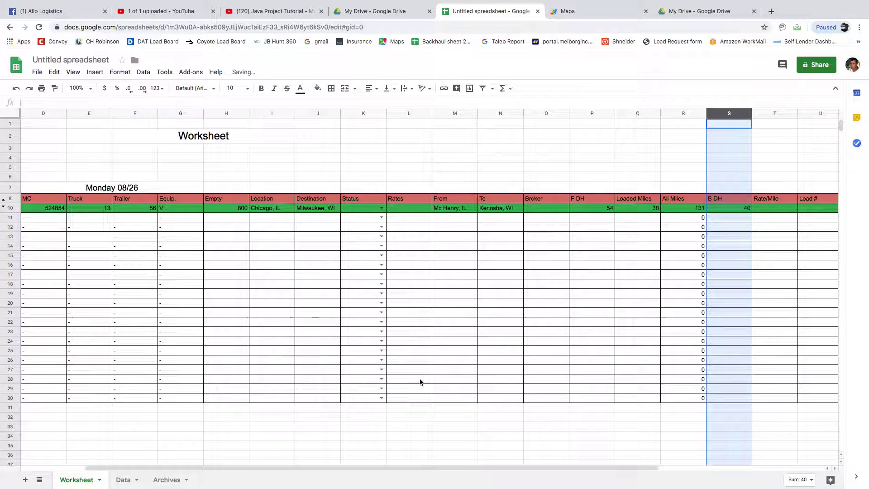
click(626, 442)
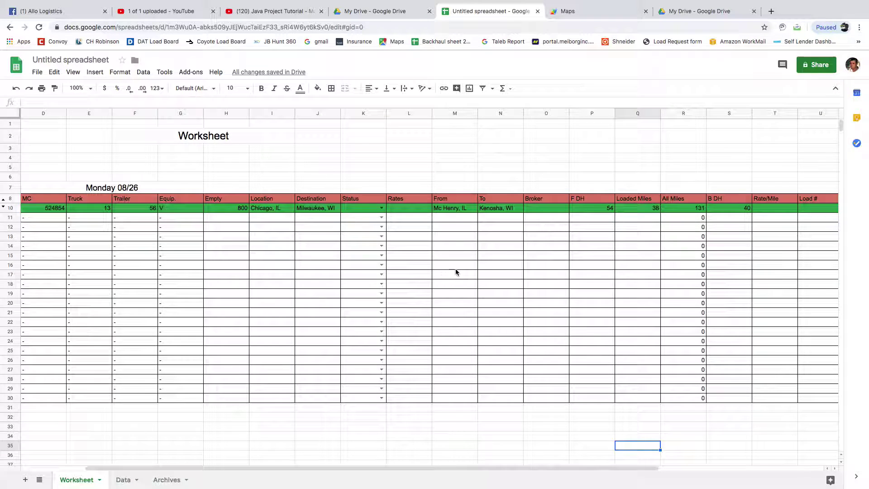
Enter 400 in the Rates cell L10
click(404, 210)
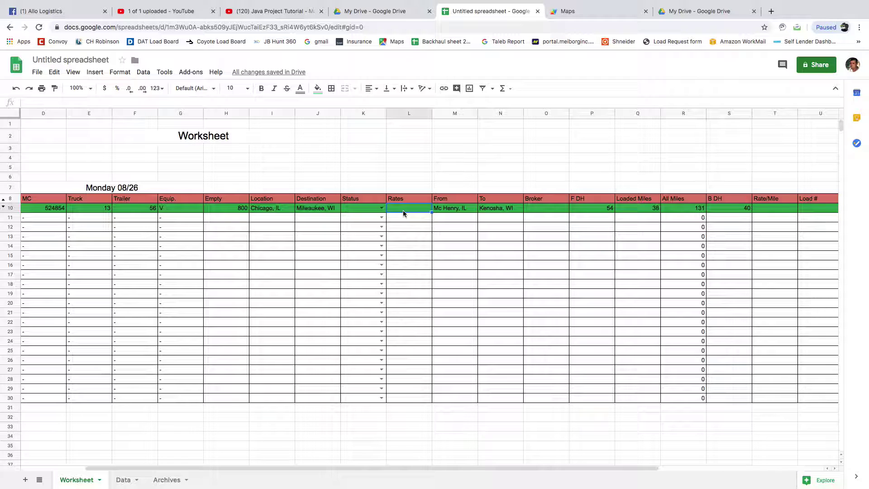
text(400)
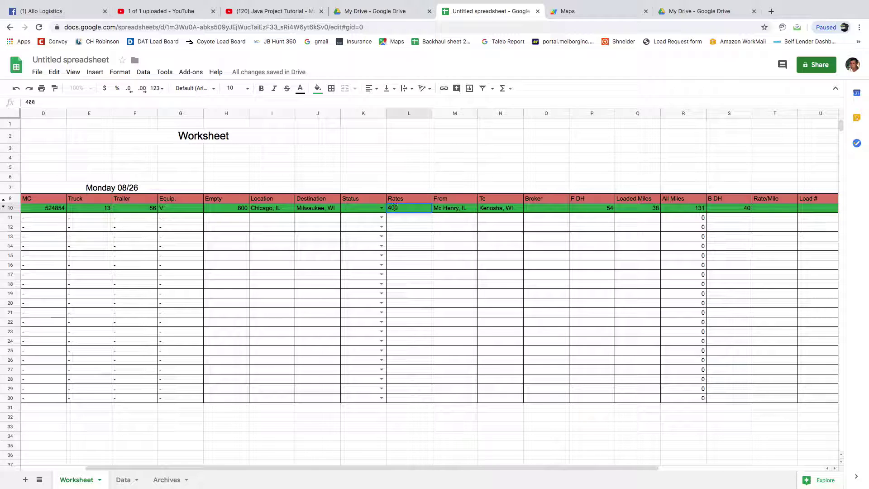
click(445, 405)
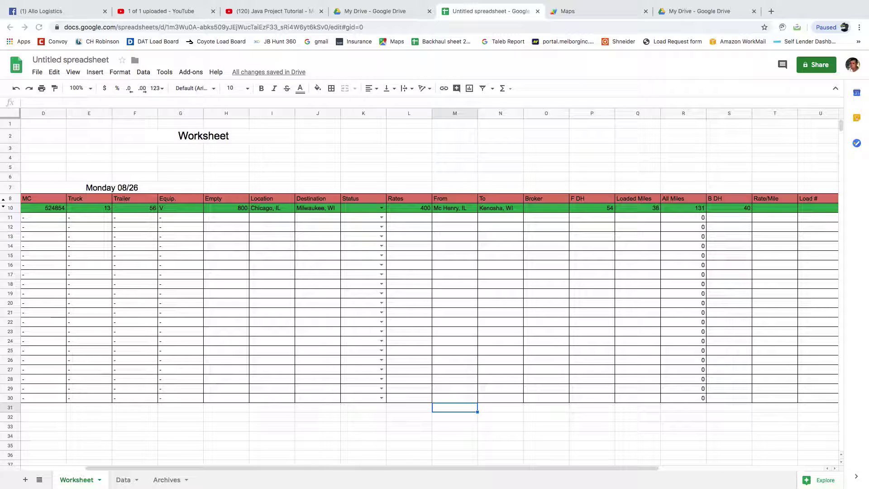
click(422, 209)
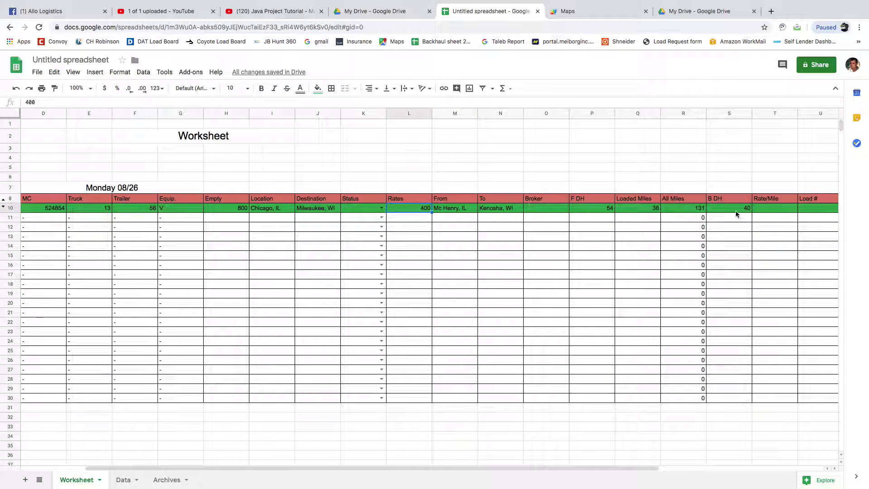
Paste =iferror(L10/R10,"0") into T10 as the Rate/Mile formula
click(772, 208)
click(79, 102)
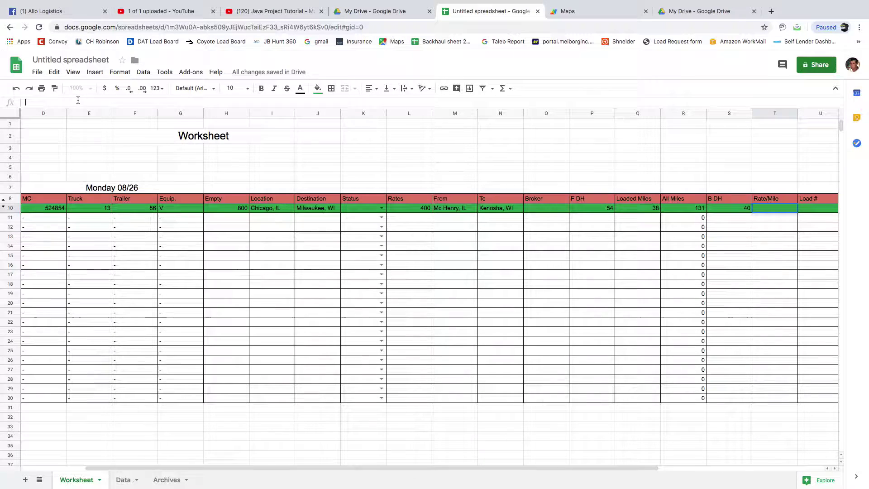
right_click(79, 101)
click(111, 158)
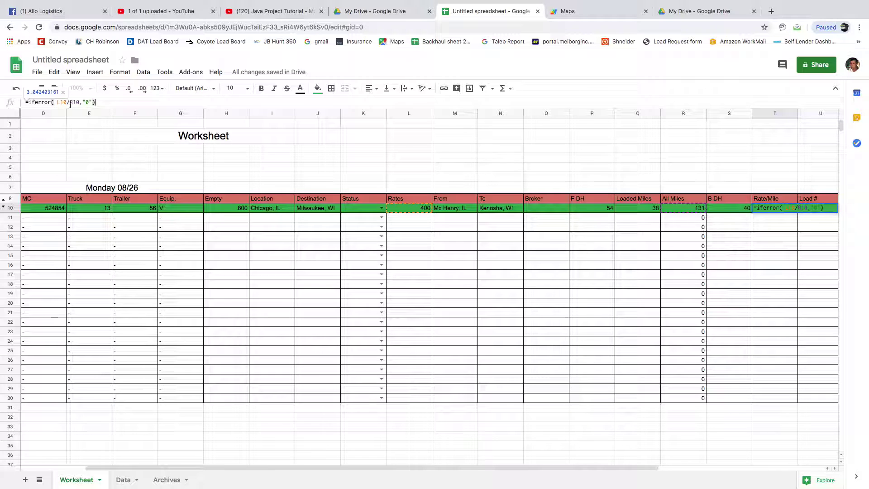
click(103, 103)
key(Return)
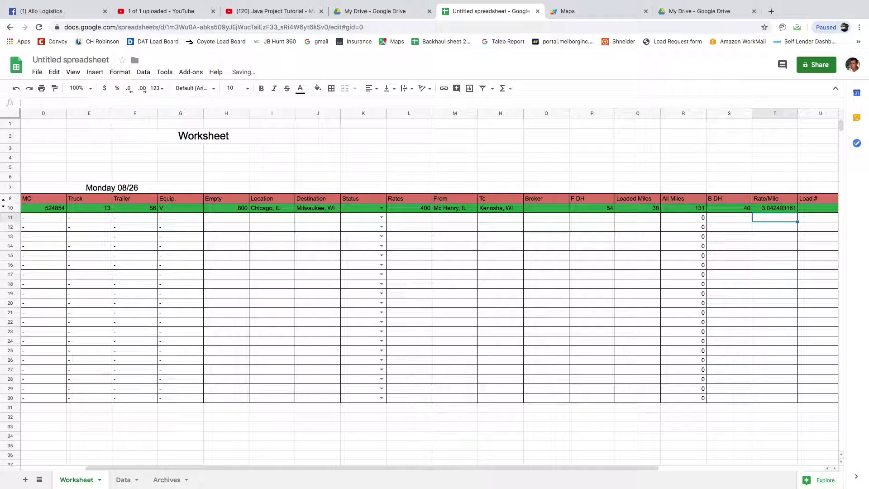
click(621, 332)
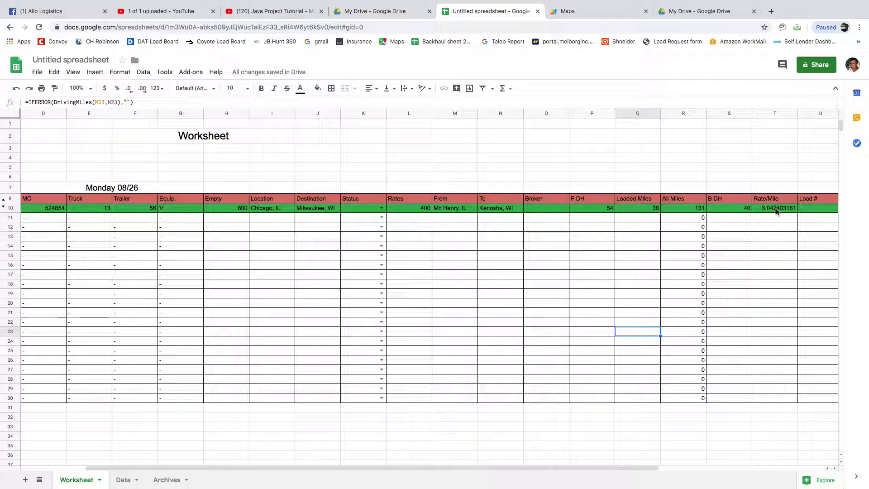
click(776, 211)
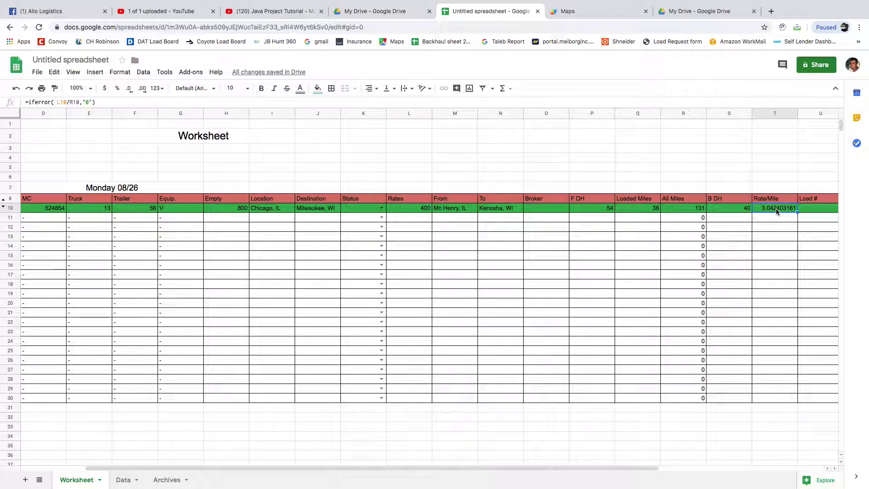
click(772, 113)
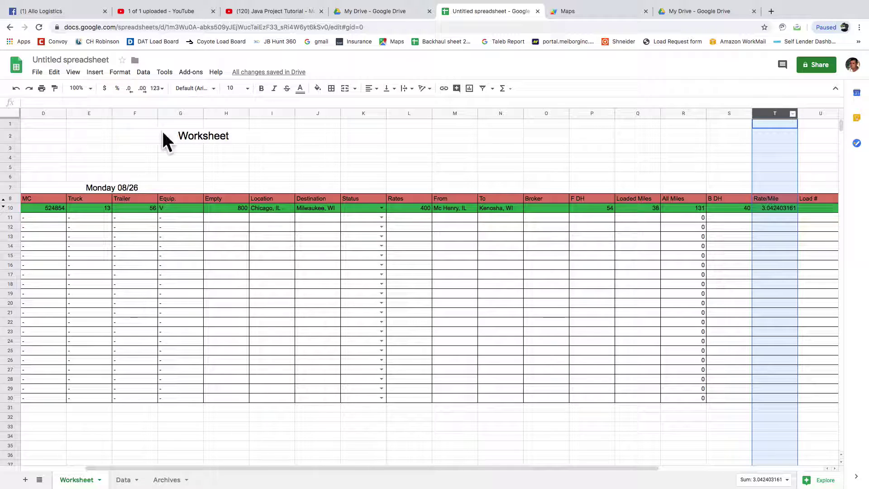
Format the Rate/Mile column as currency so T10 shows $3.04
click(120, 72)
mouse_move(150, 113)
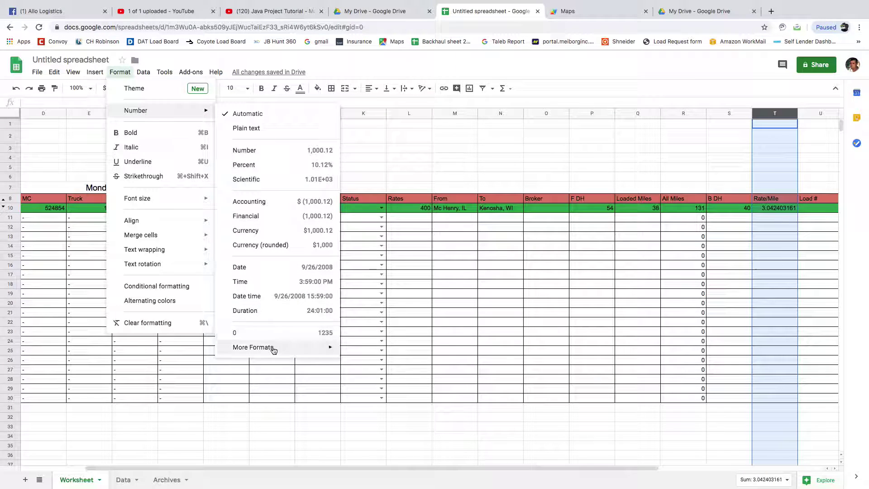
mouse_move(278, 353)
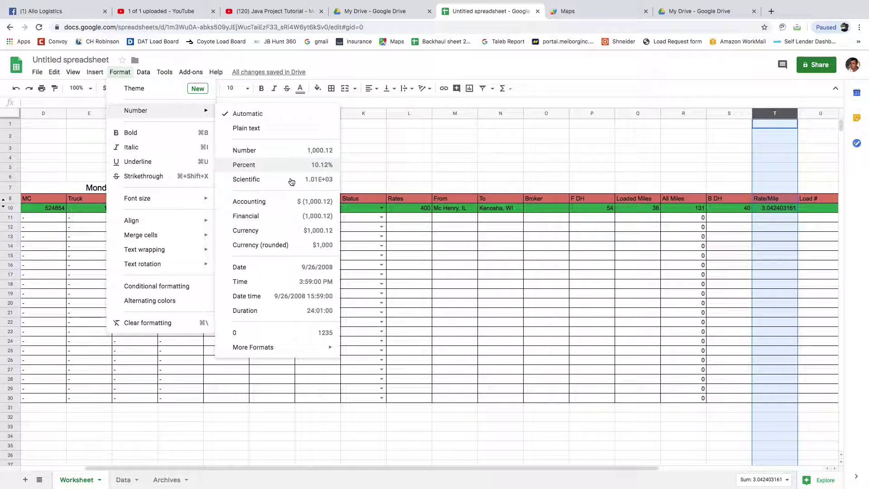
click(259, 232)
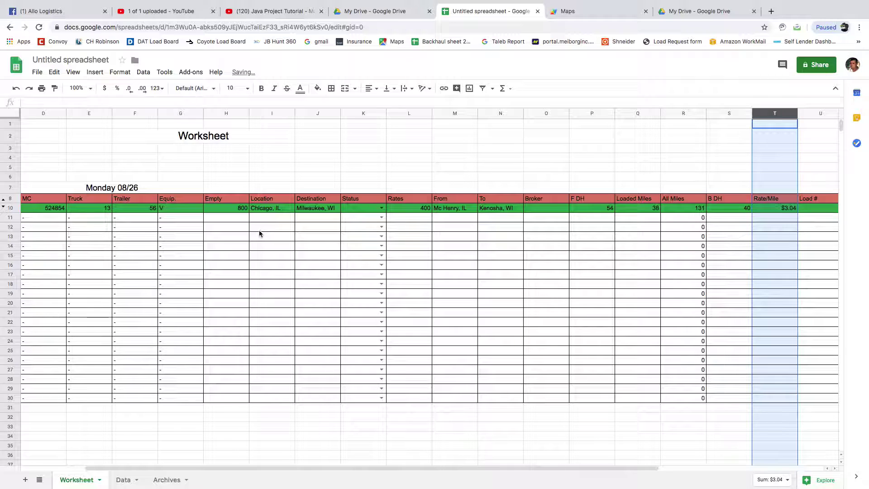
click(574, 157)
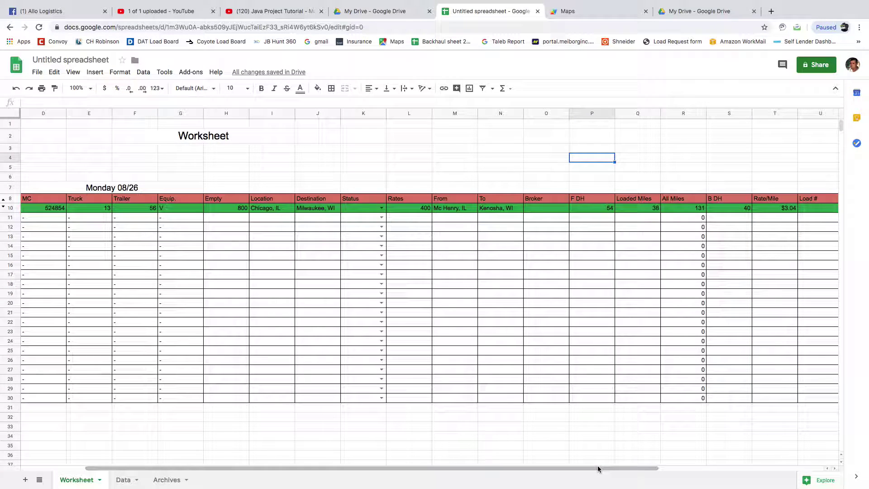
Pick row 11's driver and enter empty 1200, location Houston, TX, destination Chicago, IL
drag(597, 468, 441, 460)
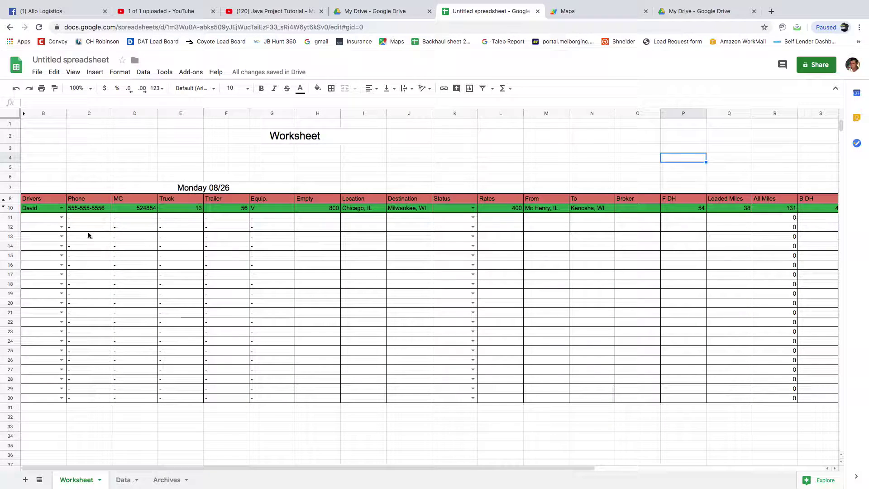
click(62, 217)
click(36, 264)
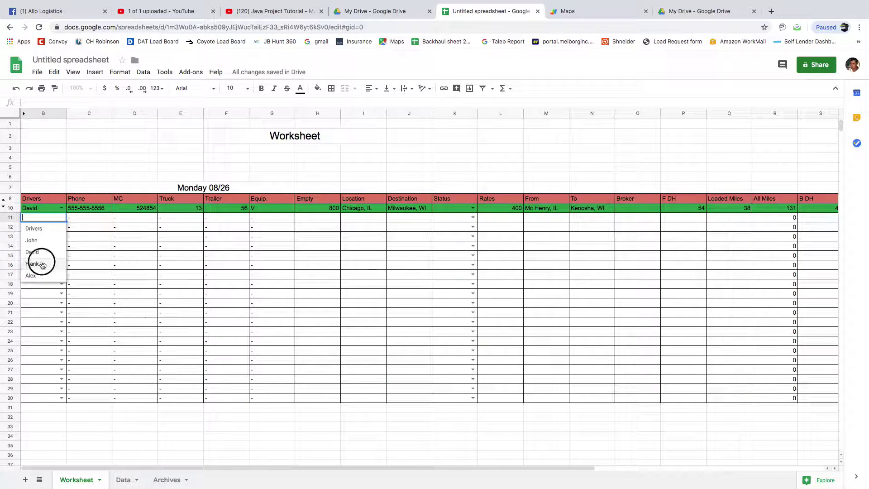
click(317, 218)
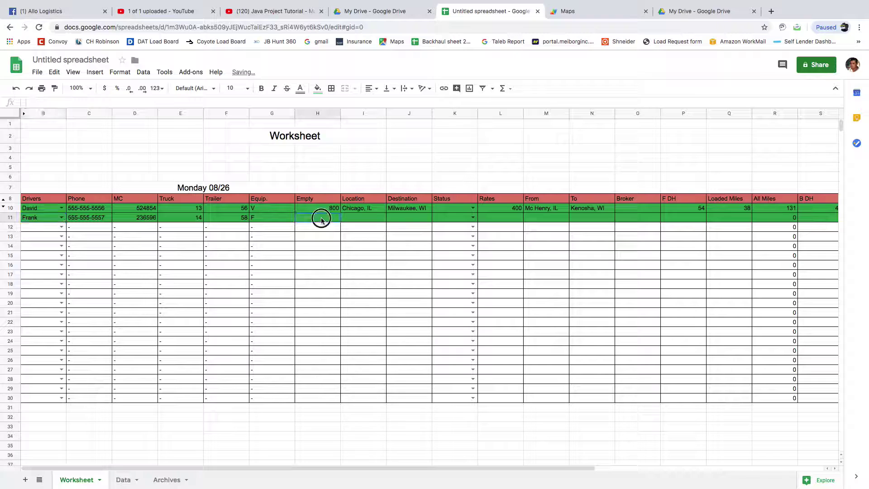
text(1200)
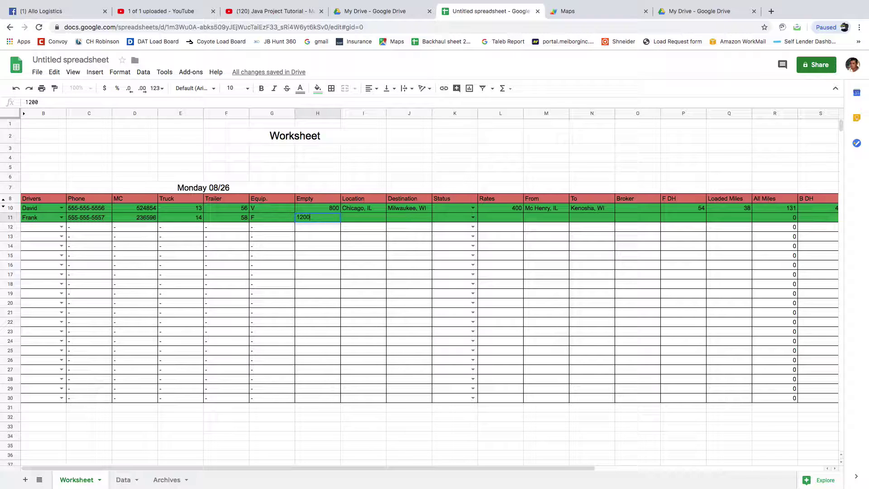
click(355, 219)
text(Houston, TX)
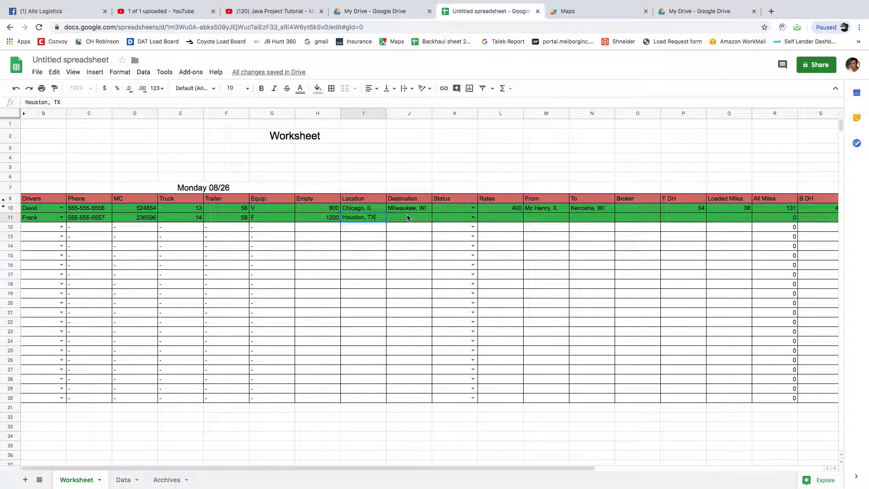
click(408, 218)
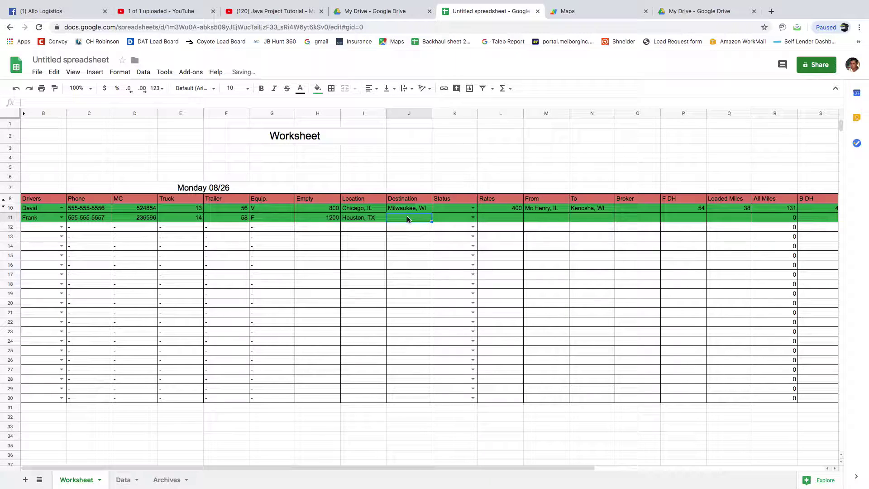
text(Chicago, IL)
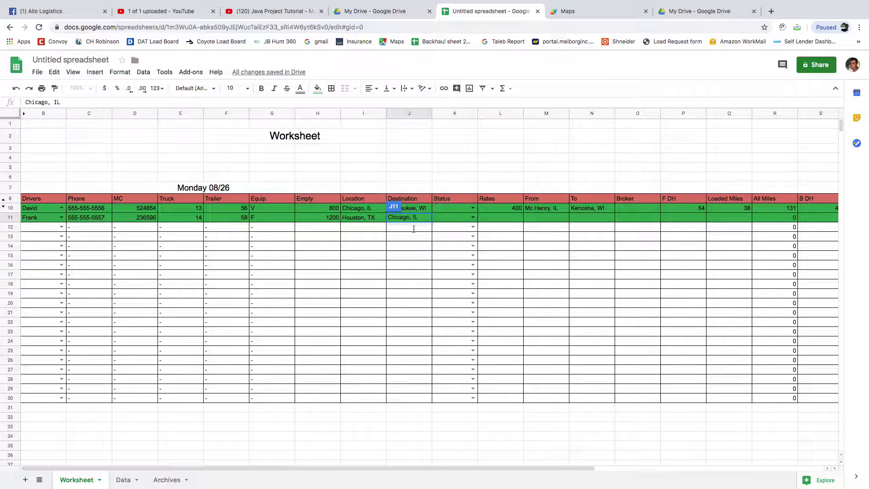
key(Tab)
Enter the row-11 load from Dallas, TX to Chicago, IL
click(506, 219)
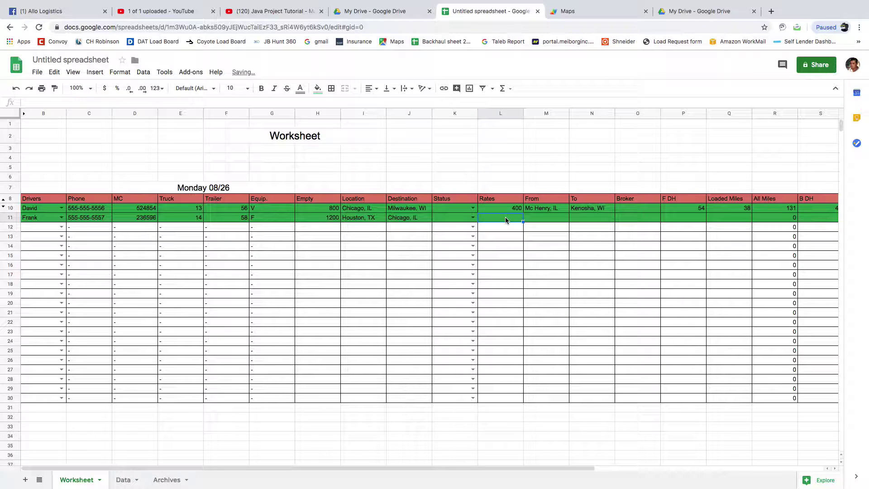
click(545, 218)
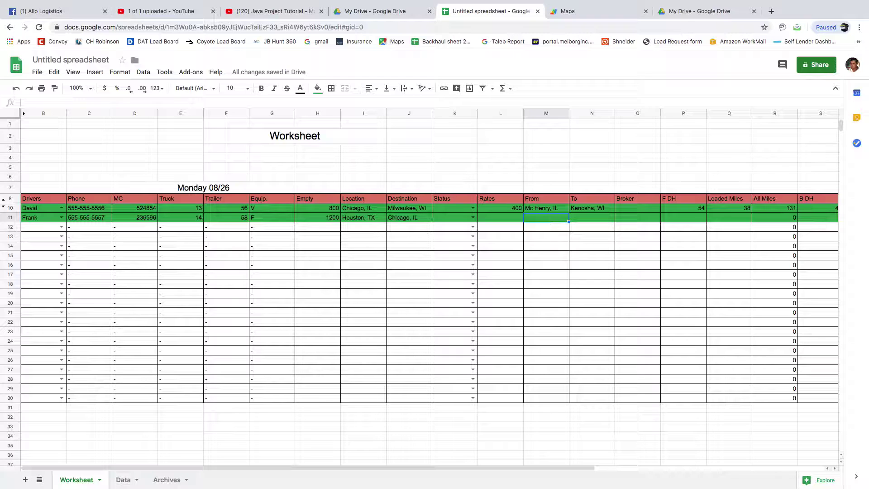
text(Dallas, TC)
key(BackSpace)
text(X)
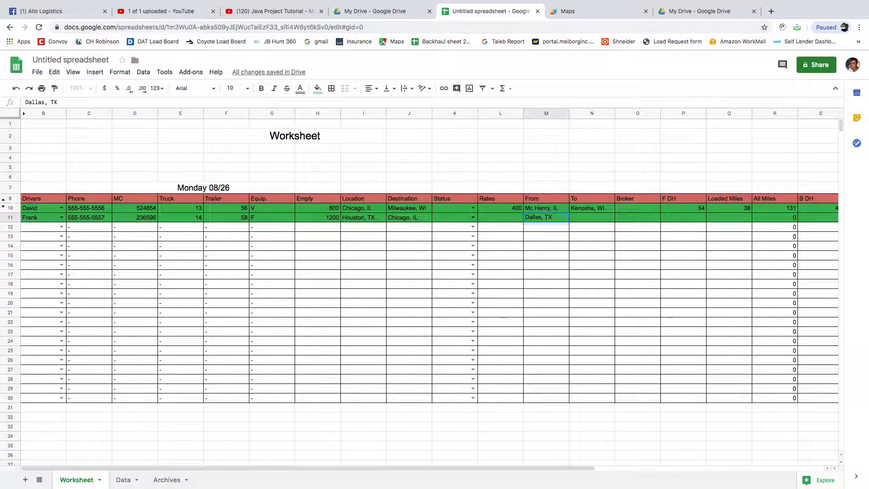
click(590, 221)
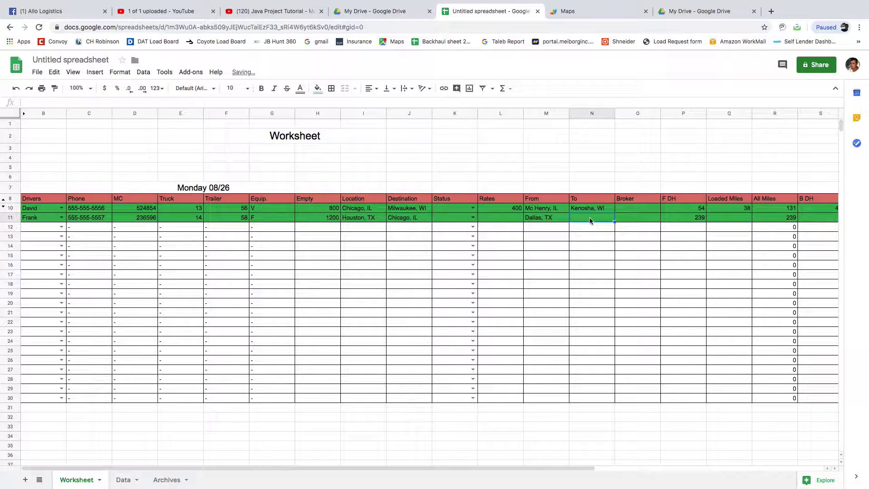
text(Chicago, IL)
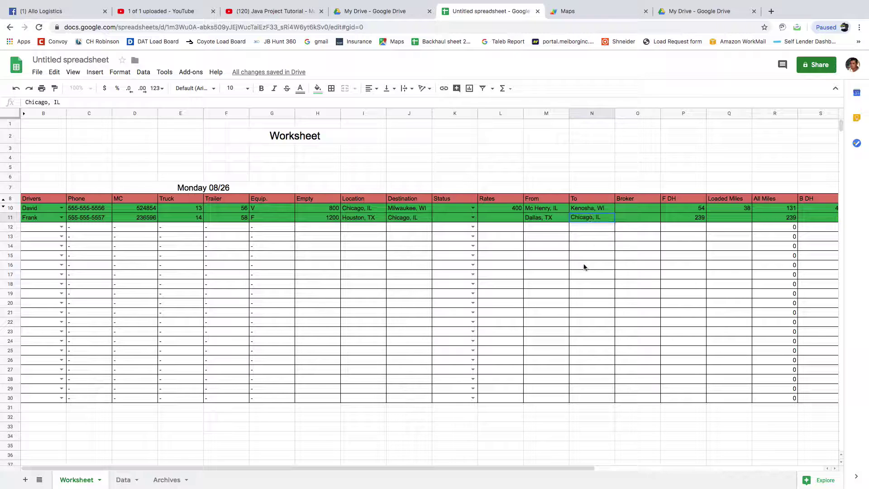
click(588, 275)
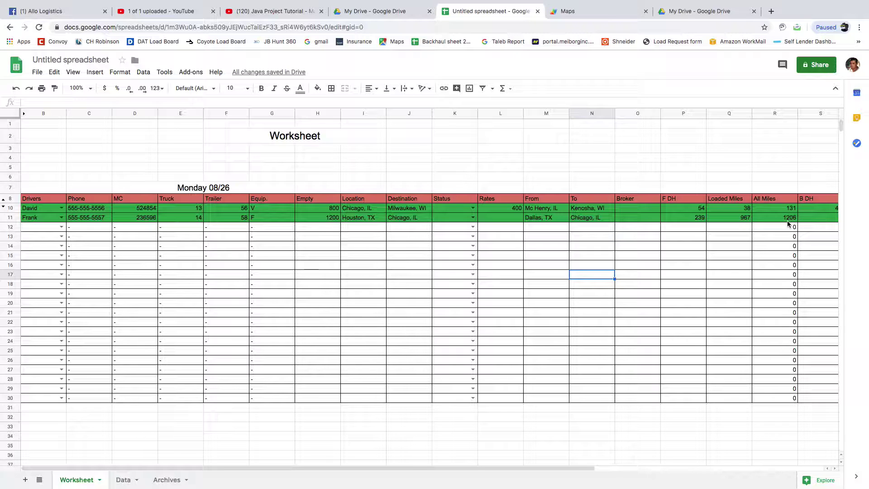
drag(598, 471, 661, 467)
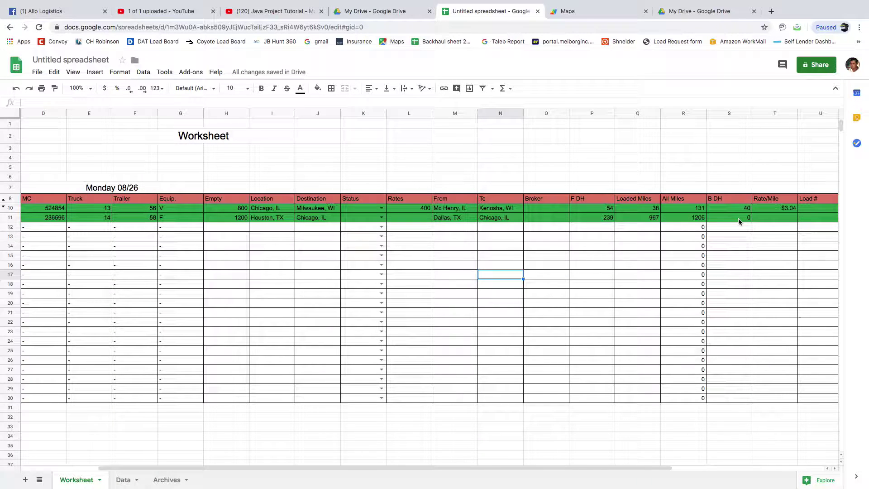
Enter 1600 in row 11's Broker cell O11
click(543, 219)
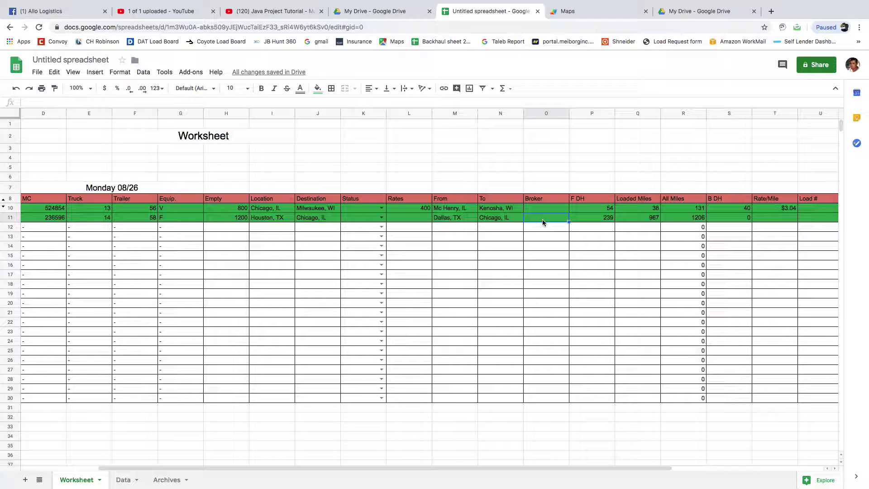
text(1600)
click(557, 248)
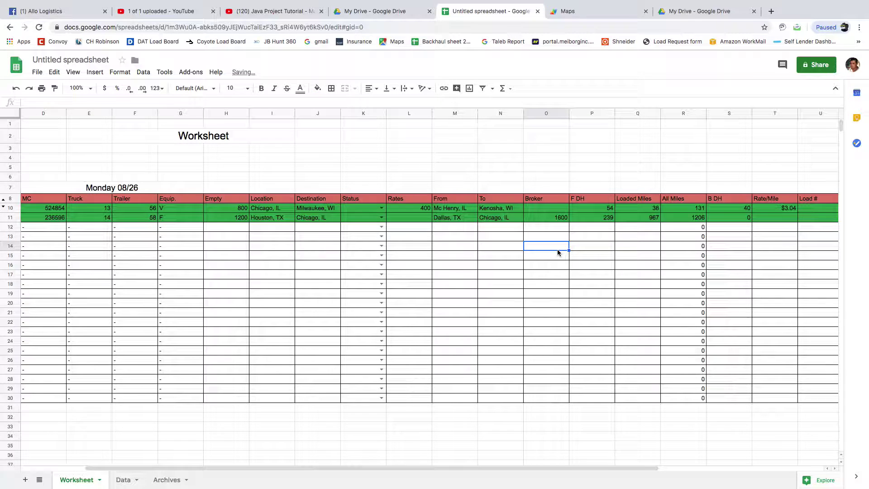
Copy T10's Rate/Mile formula down to T30
click(783, 210)
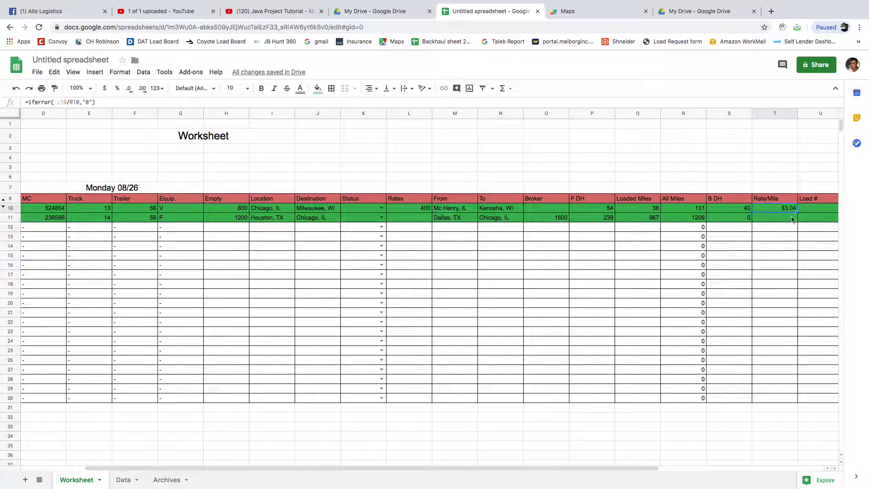
drag(797, 211, 797, 399)
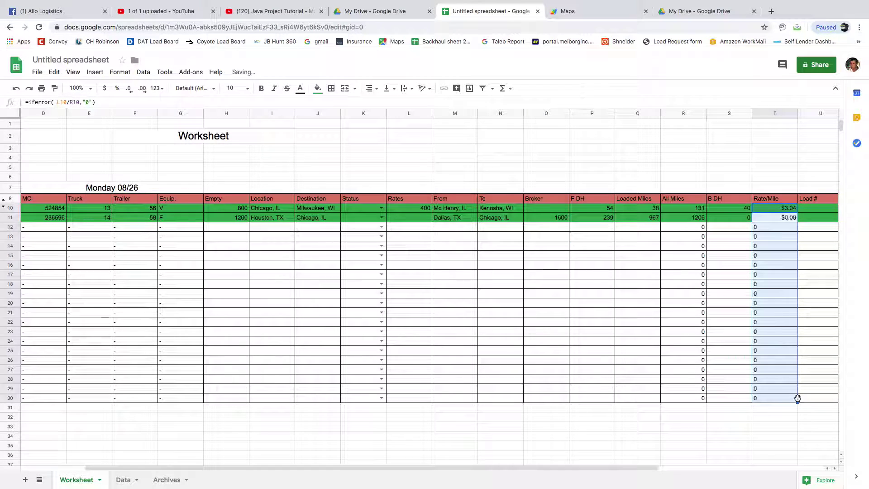
click(755, 428)
click(746, 294)
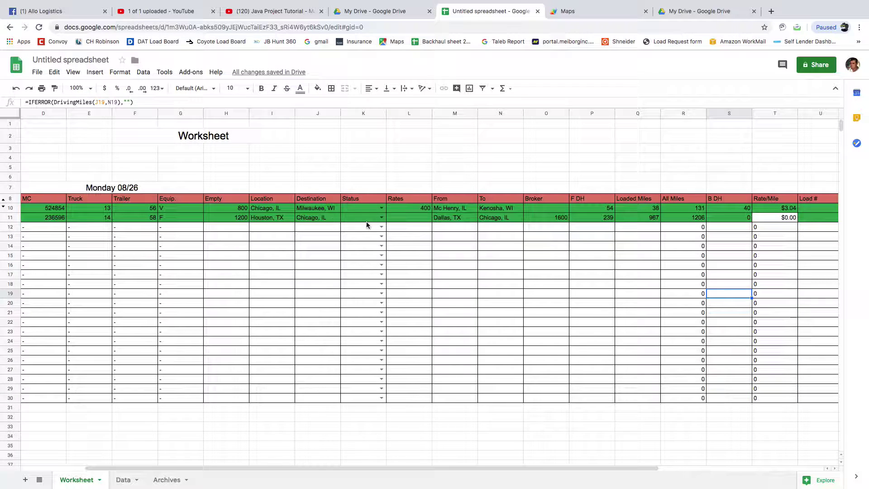
Set row 11's Status to ACTIVE
click(381, 218)
click(357, 227)
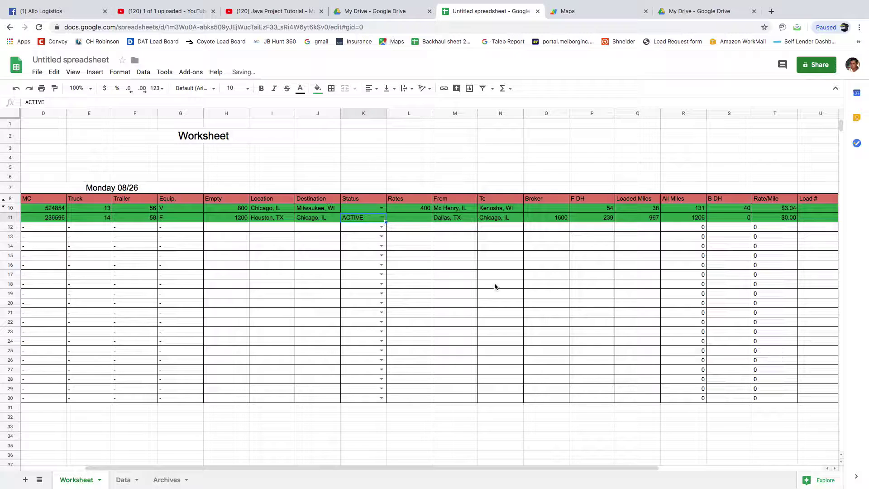
click(529, 285)
click(774, 218)
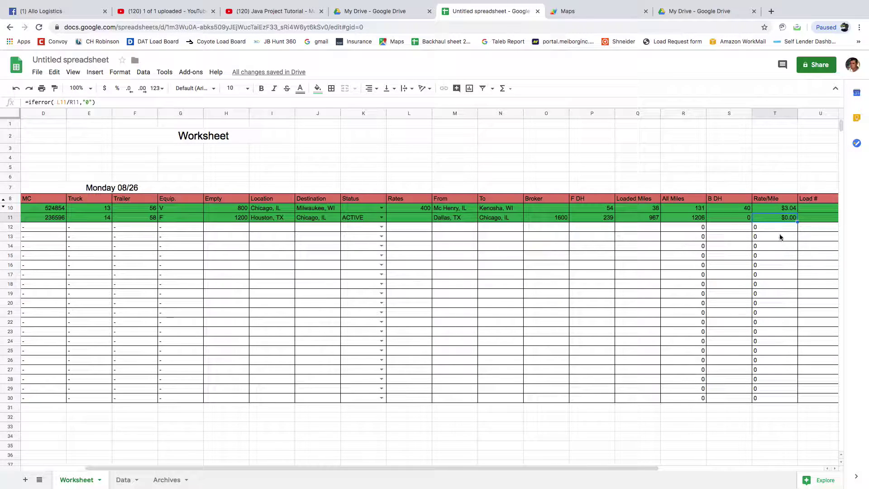
Compare the Rate/Mile formulas in T10 and T11
click(776, 210)
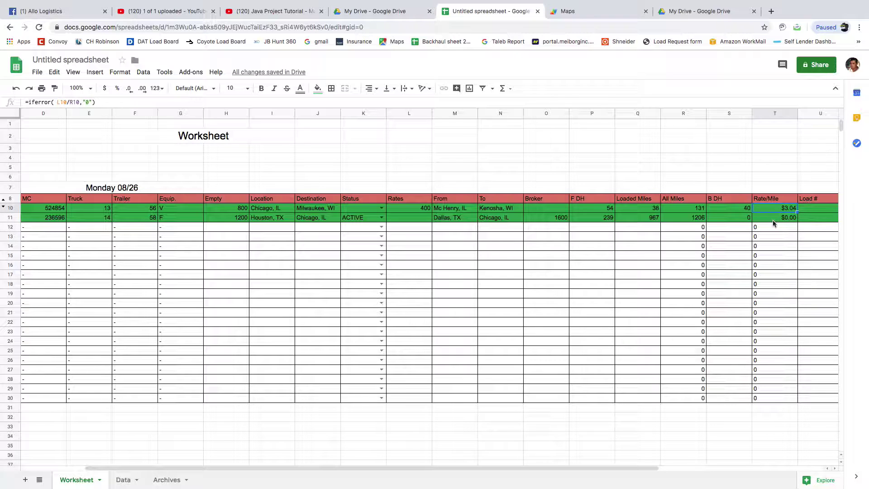
click(773, 220)
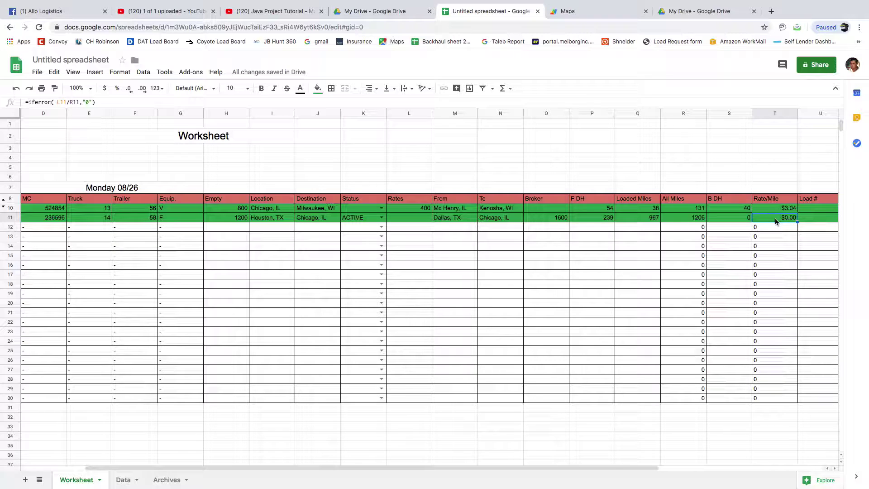
click(773, 211)
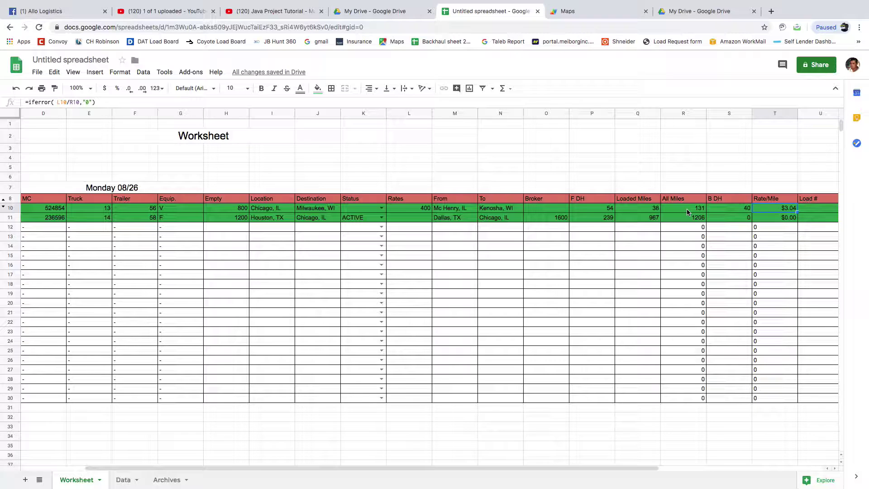
click(779, 222)
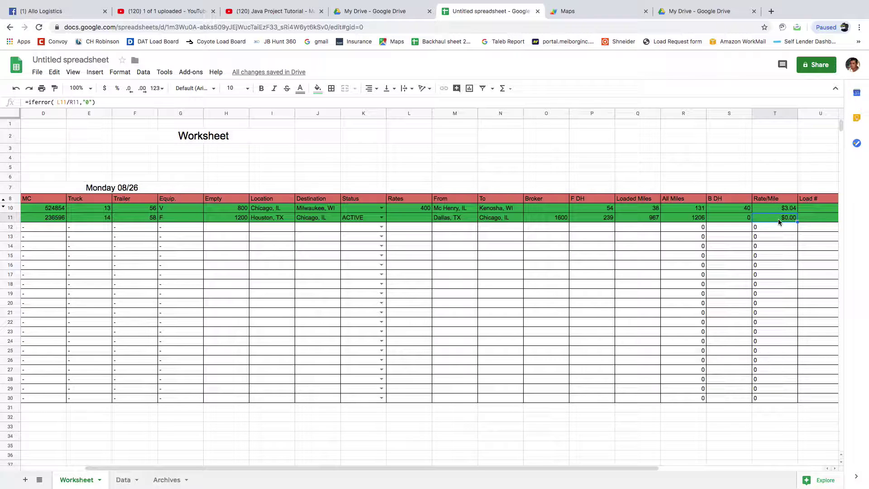
Delete 1600 from Broker O11 and enter it under Rates in L11
click(553, 219)
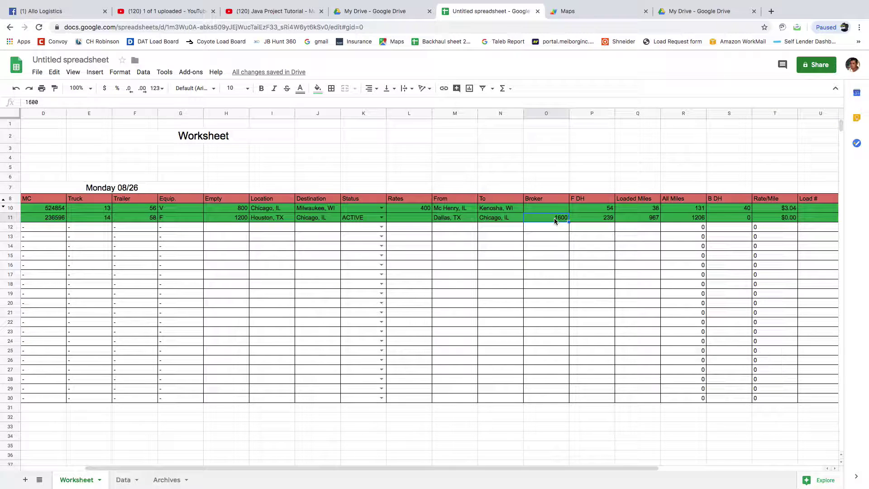
key(Delete)
click(414, 218)
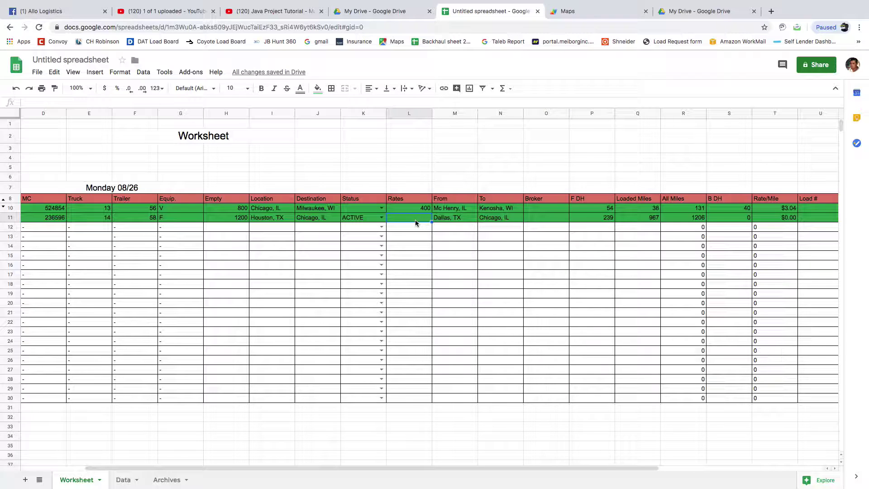
text(1600)
drag(468, 274, 469, 268)
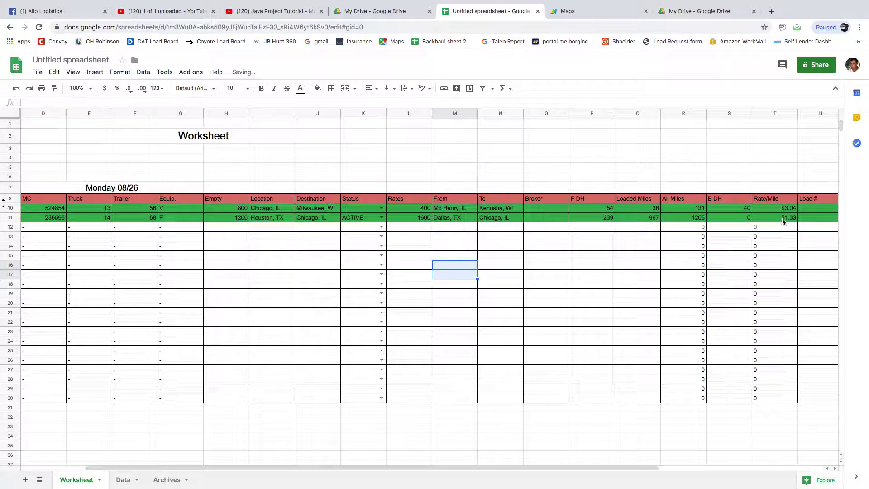
click(551, 271)
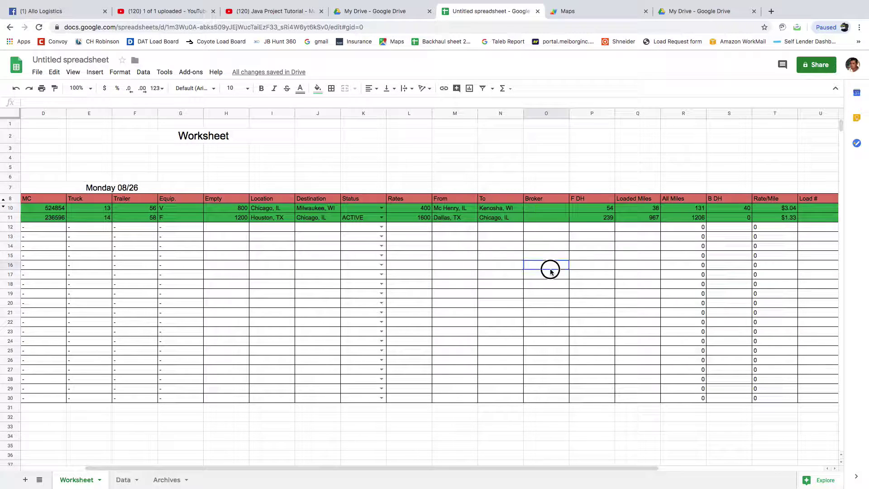
drag(543, 208, 553, 395)
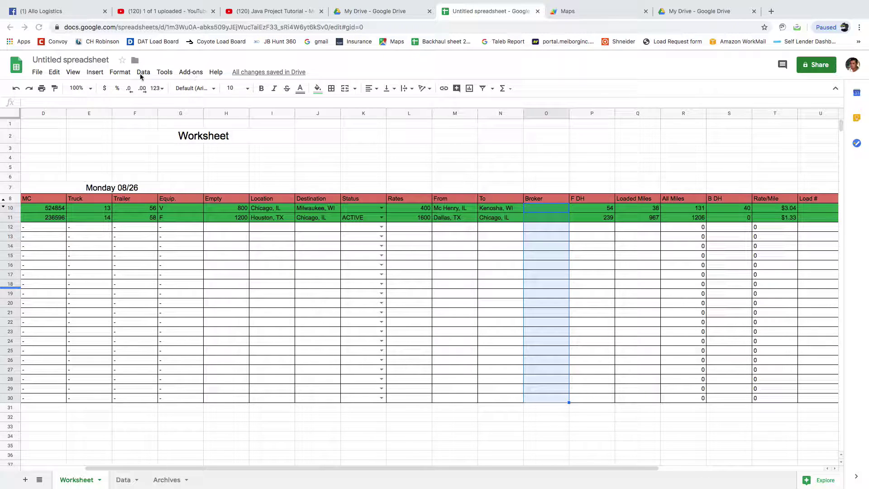
Add list-from-range validation to Broker cells O10:O30 using Data!H2:H1000
click(141, 75)
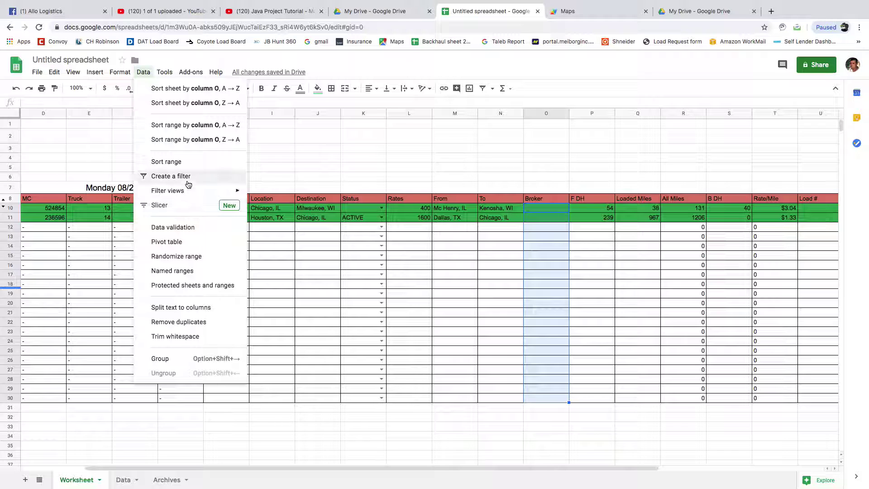
click(182, 228)
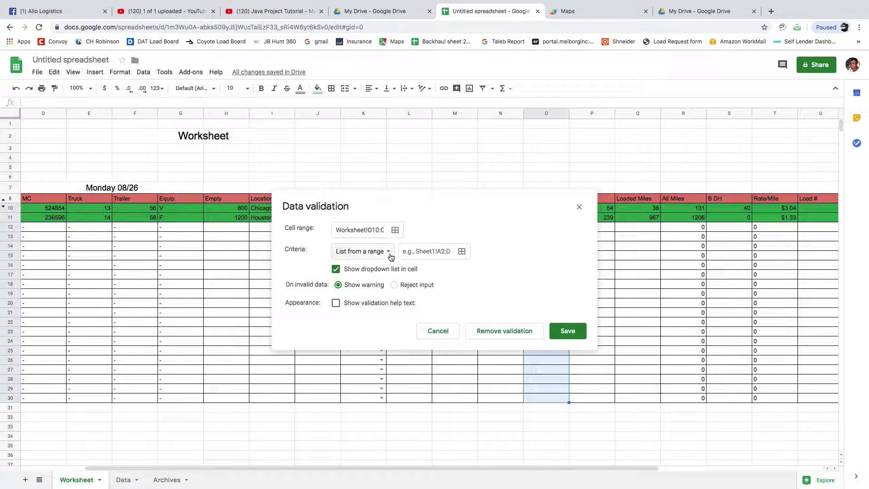
click(418, 256)
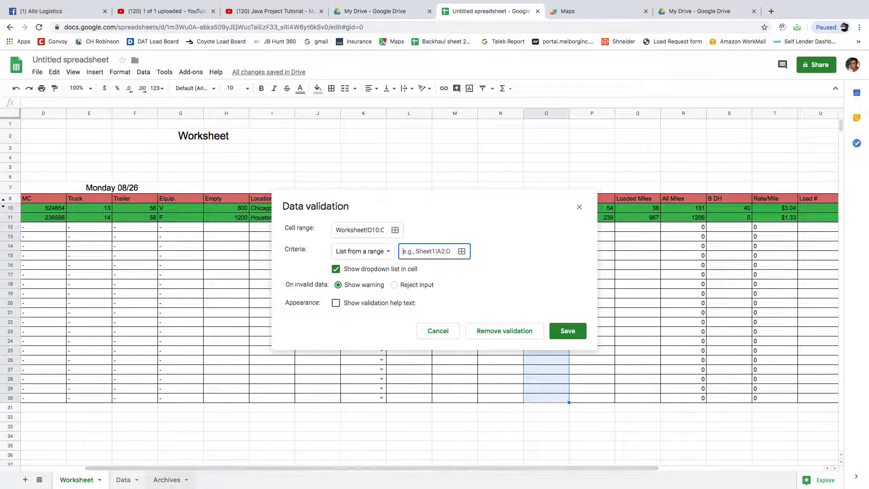
click(126, 481)
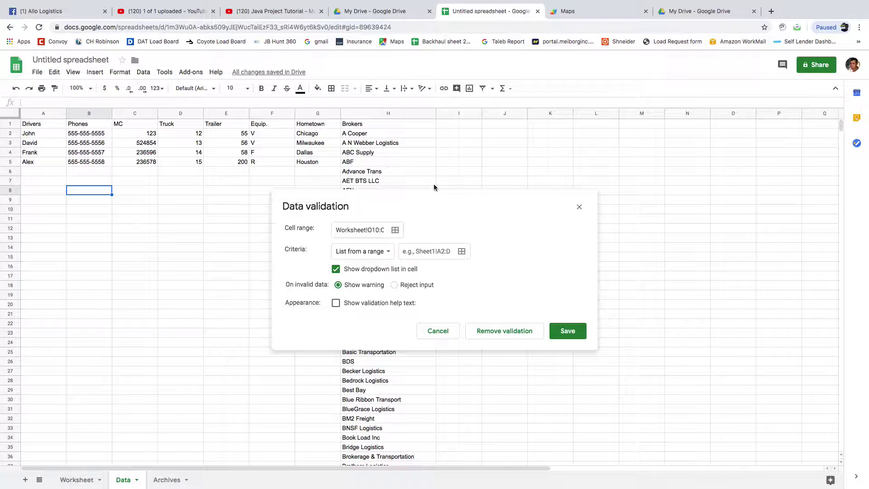
click(381, 134)
drag(381, 136, 382, 459)
click(459, 419)
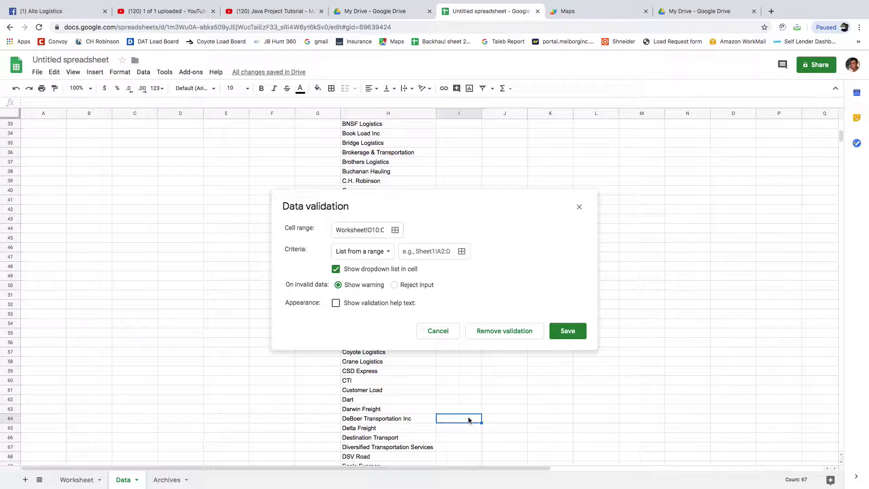
click(414, 250)
text(Data!H2:H1000)
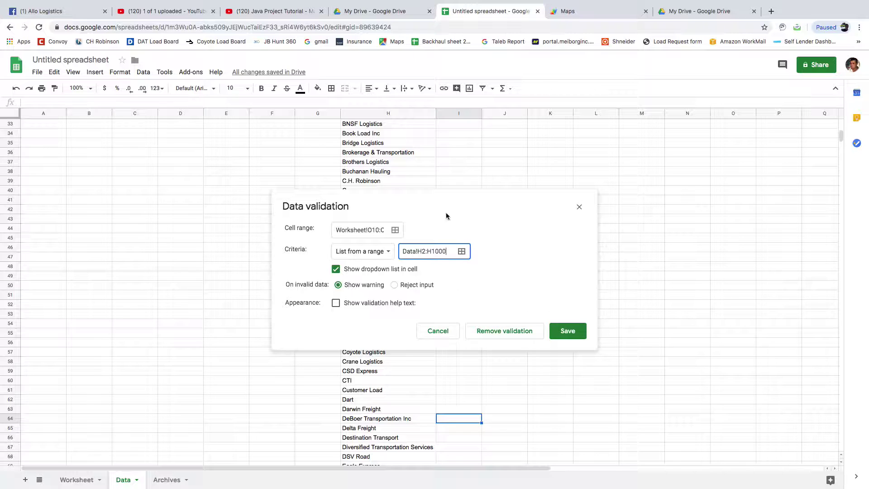
click(573, 332)
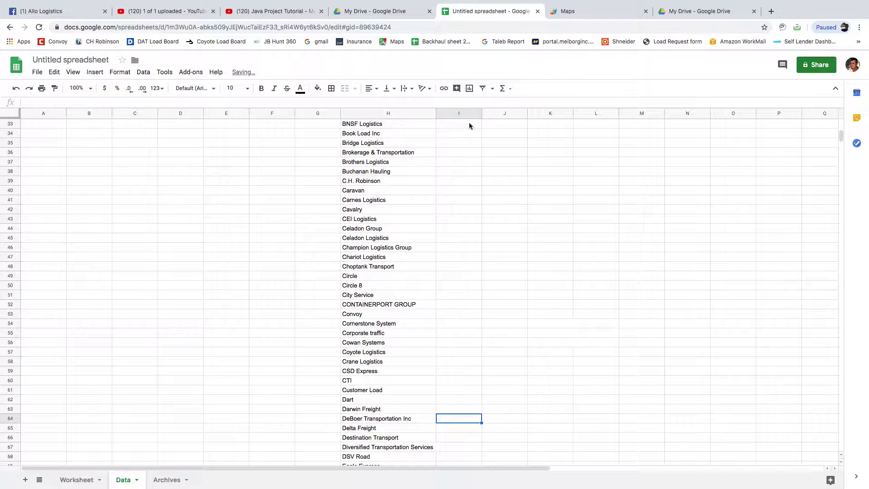
On the Worksheet tab, pick C.H. Robinson from the broker dropdown in cell O10
click(77, 479)
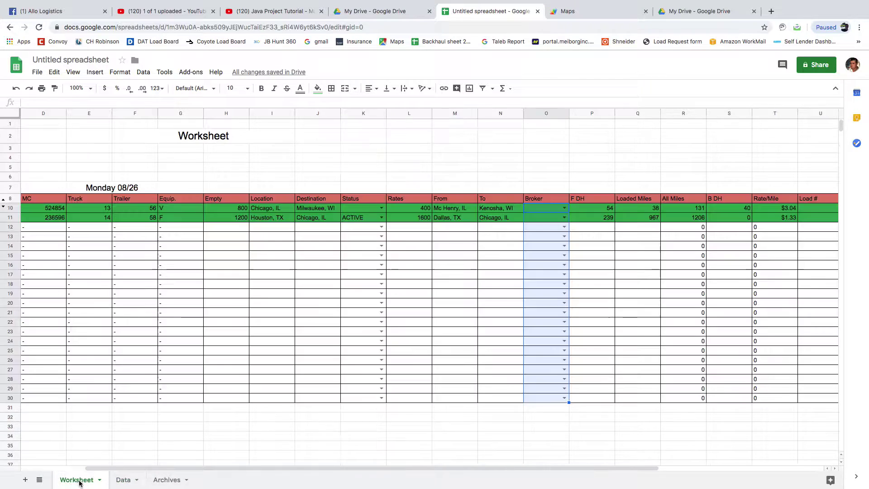
click(549, 232)
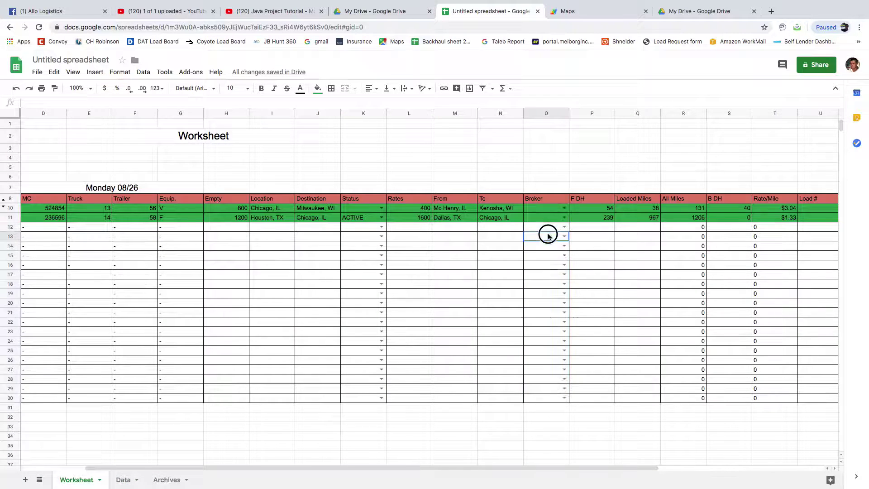
click(565, 207)
text(c)
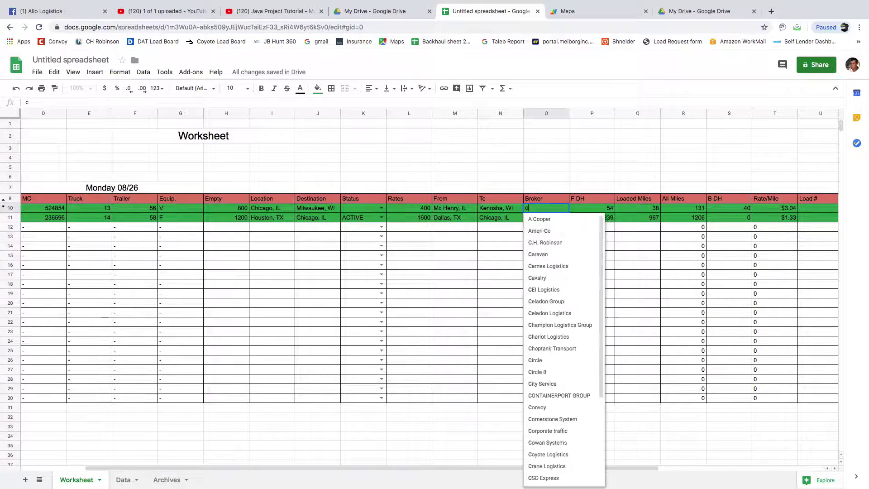
click(550, 247)
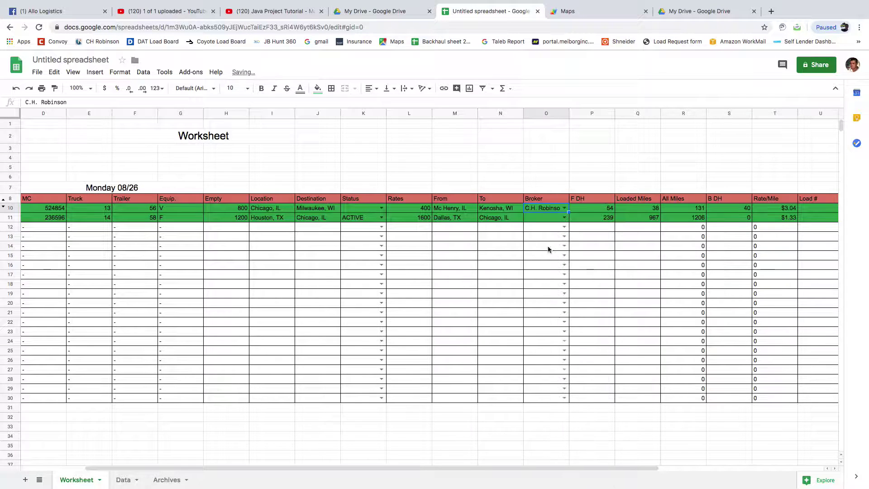
Pick Allen Lund from the broker dropdown in cell O11
click(566, 219)
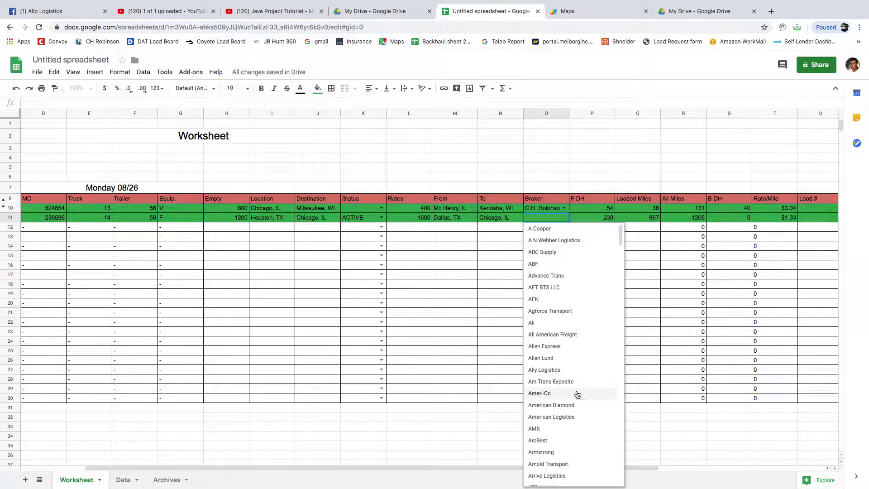
click(557, 358)
click(513, 323)
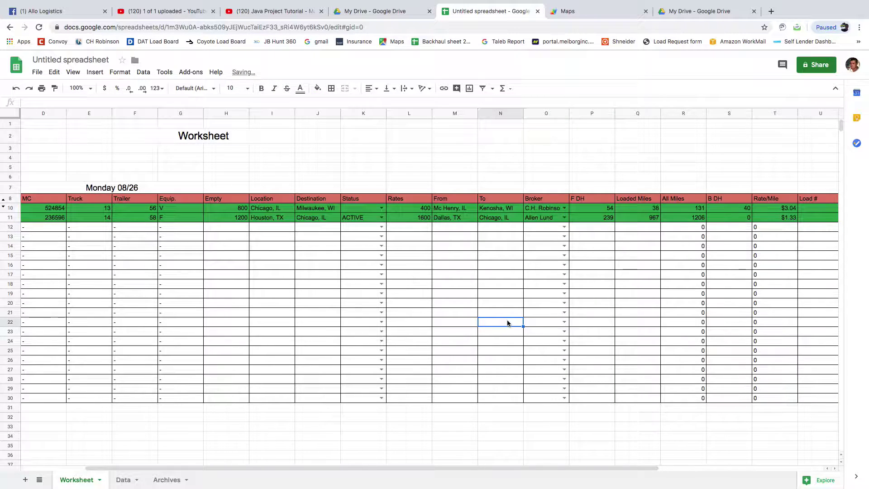
drag(471, 468, 265, 478)
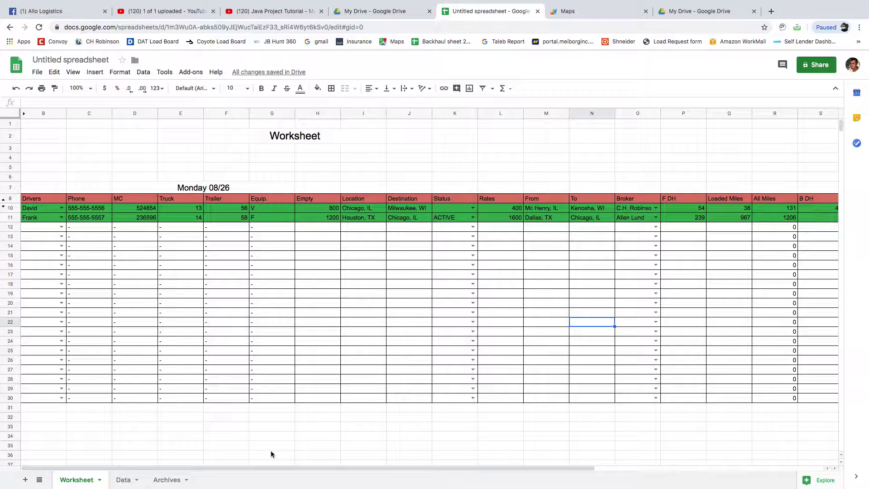
scroll(335, 361, down, 3)
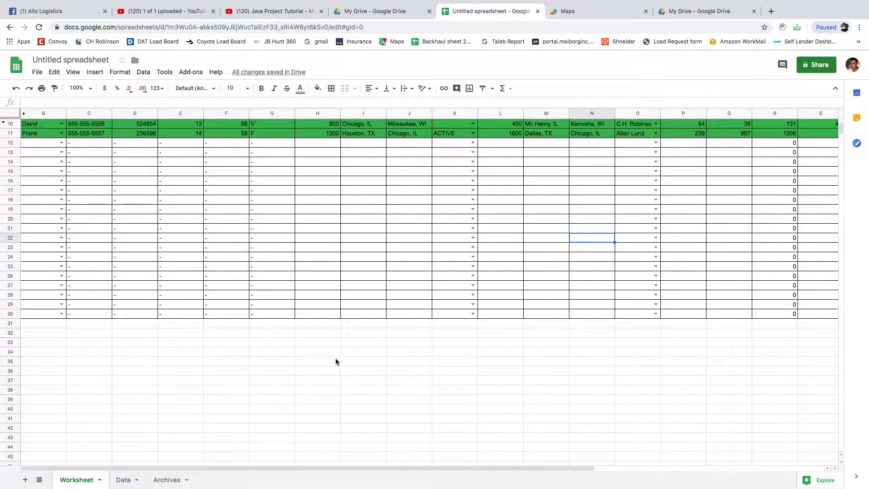
scroll(344, 317, up, 3)
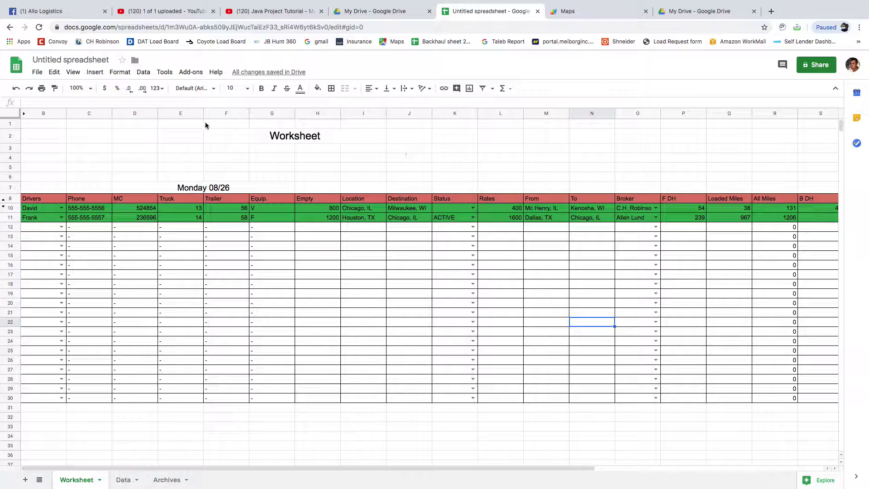
click(171, 74)
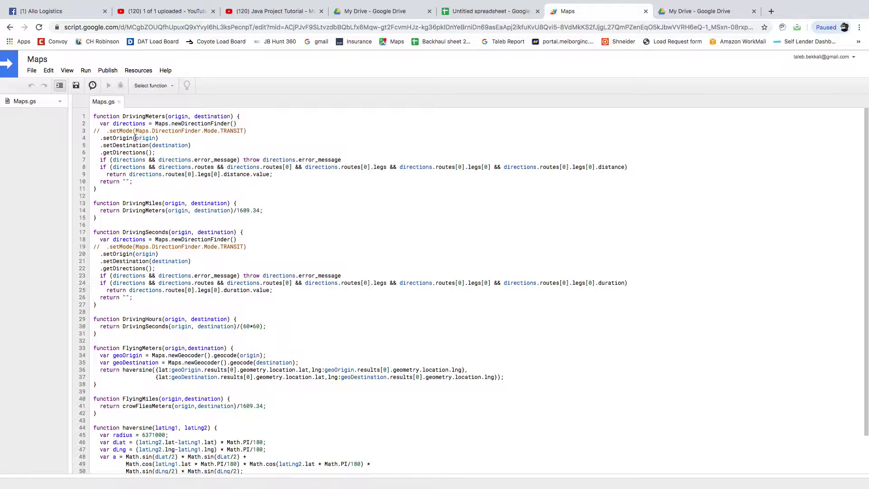
scroll(298, 248, down, 2)
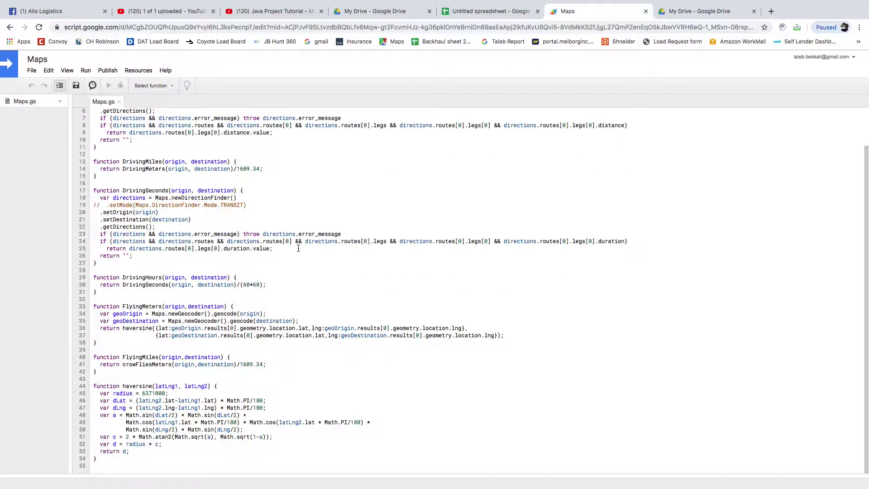
scroll(298, 249, up, 2)
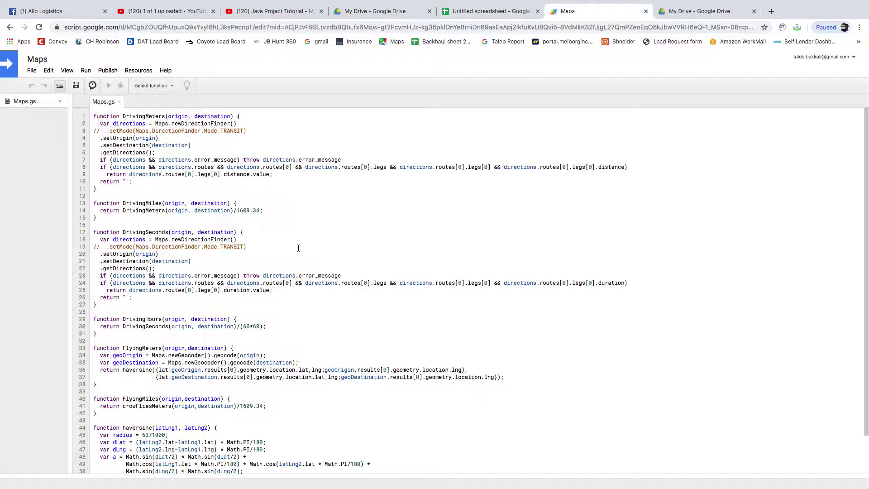
scroll(298, 248, down, 2)
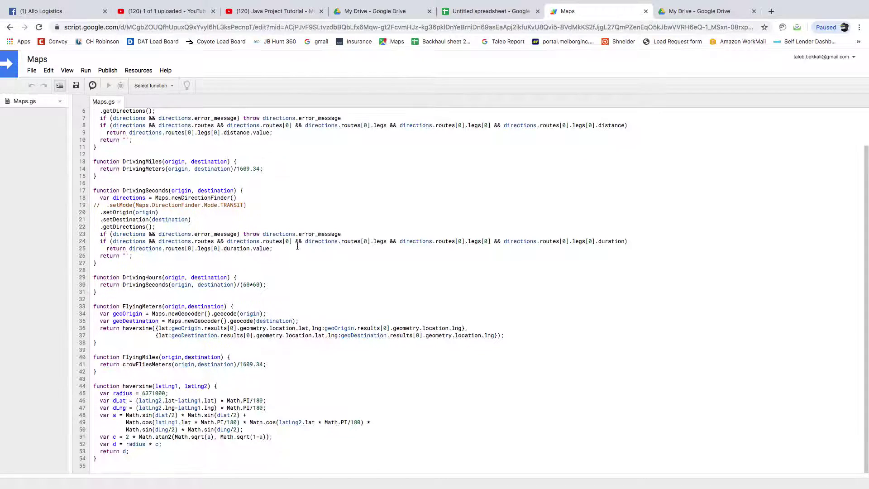
scroll(297, 246, up, 2)
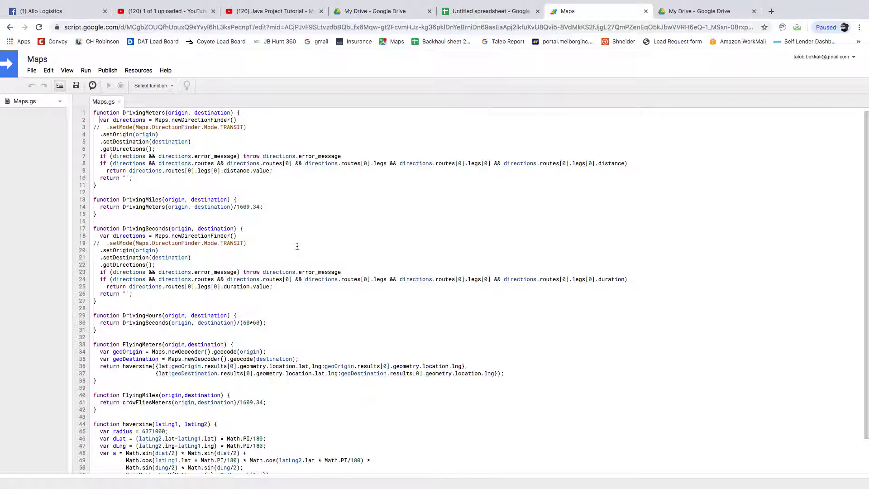
scroll(297, 246, down, 2)
scroll(297, 247, up, 2)
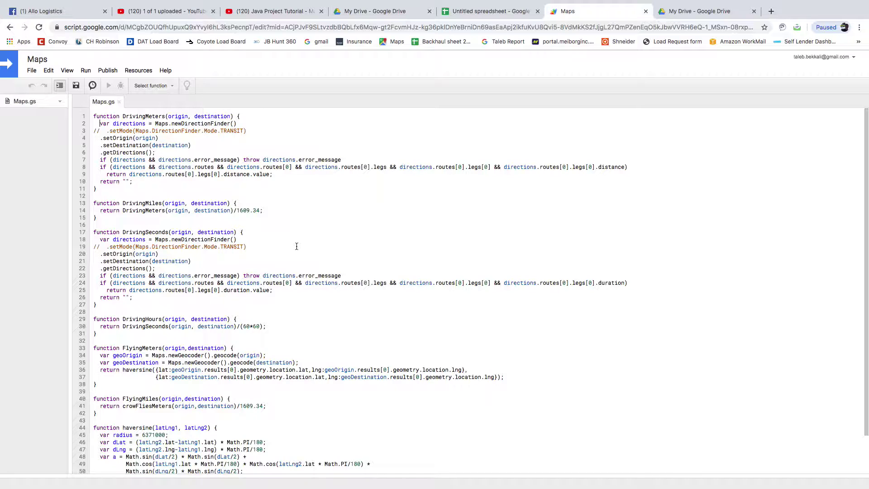
scroll(297, 246, down, 2)
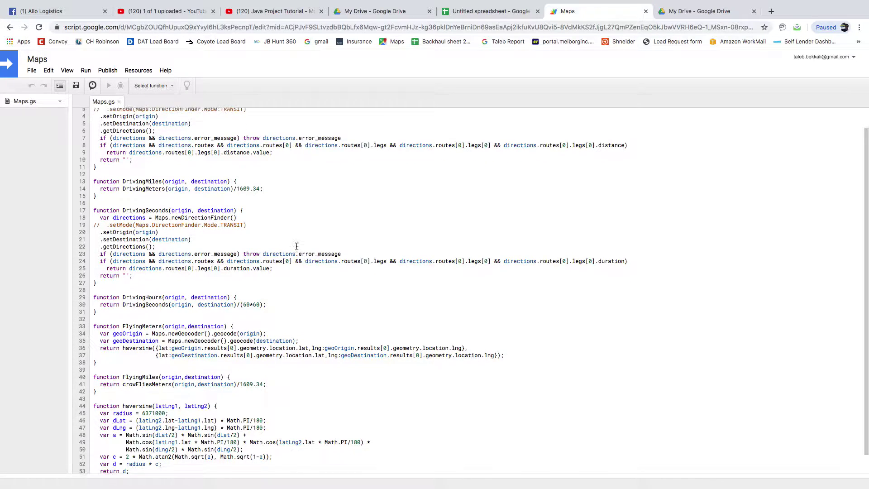
scroll(296, 246, up, 2)
scroll(296, 247, down, 2)
scroll(297, 246, up, 2)
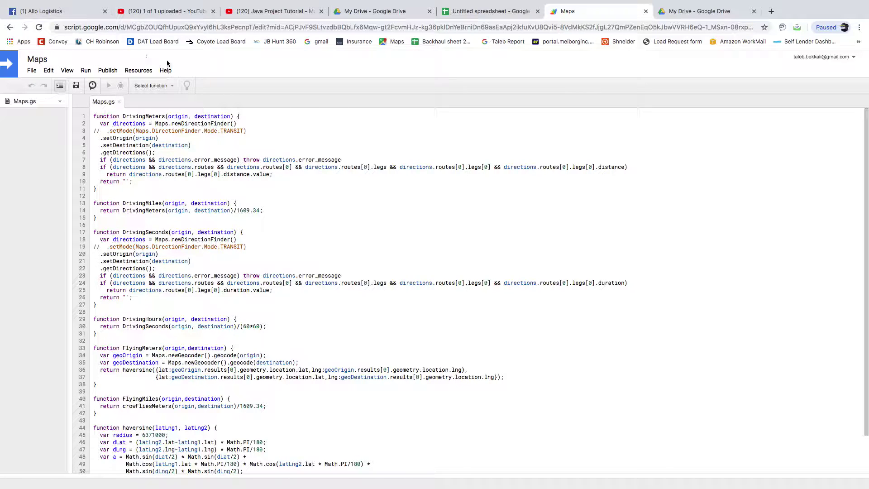
click(487, 11)
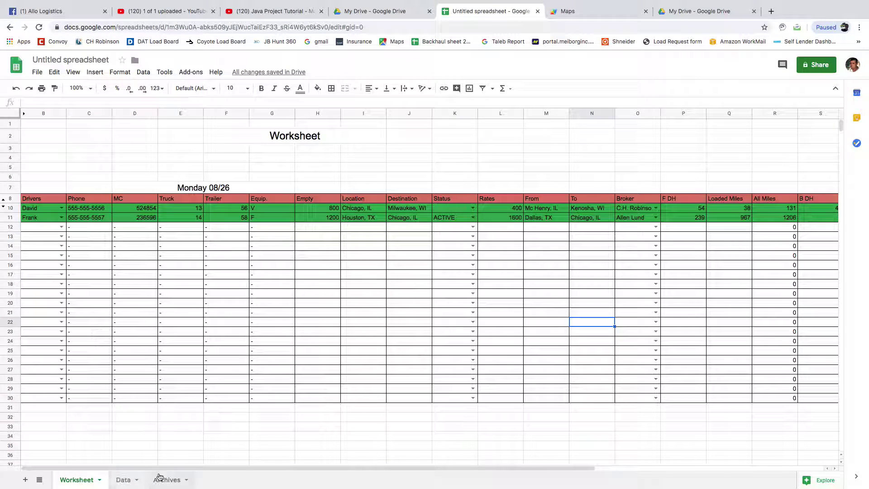
click(165, 480)
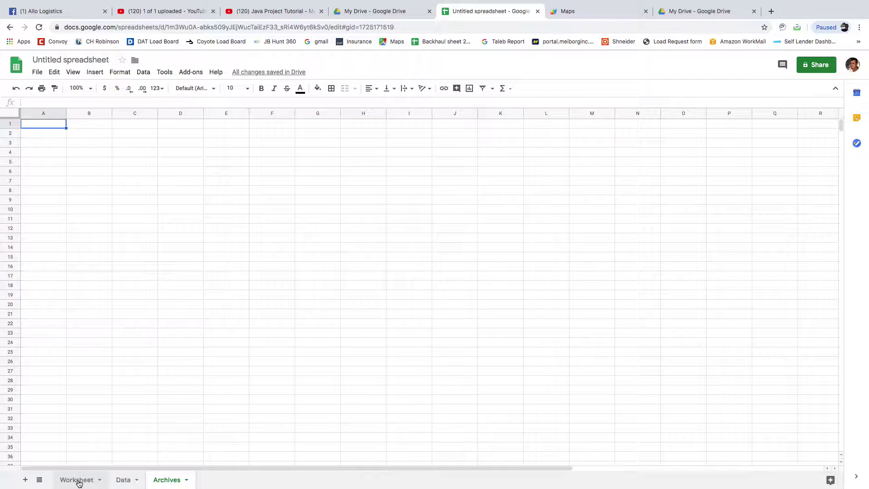
click(77, 479)
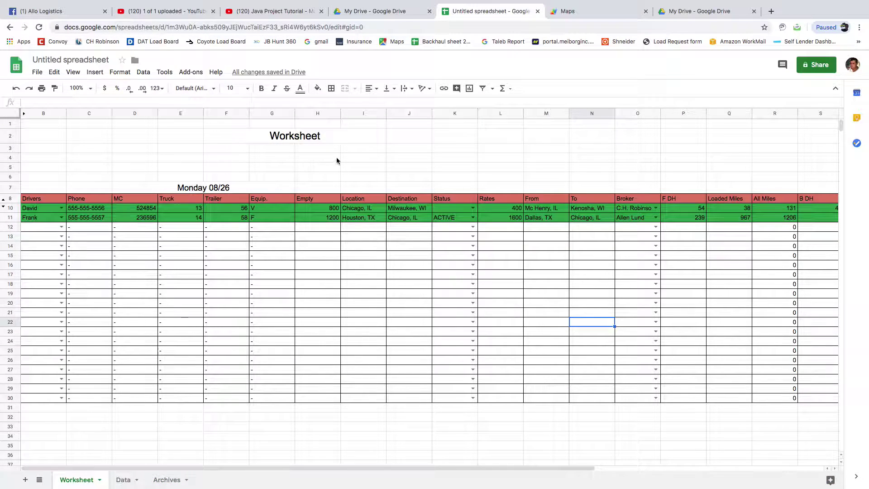